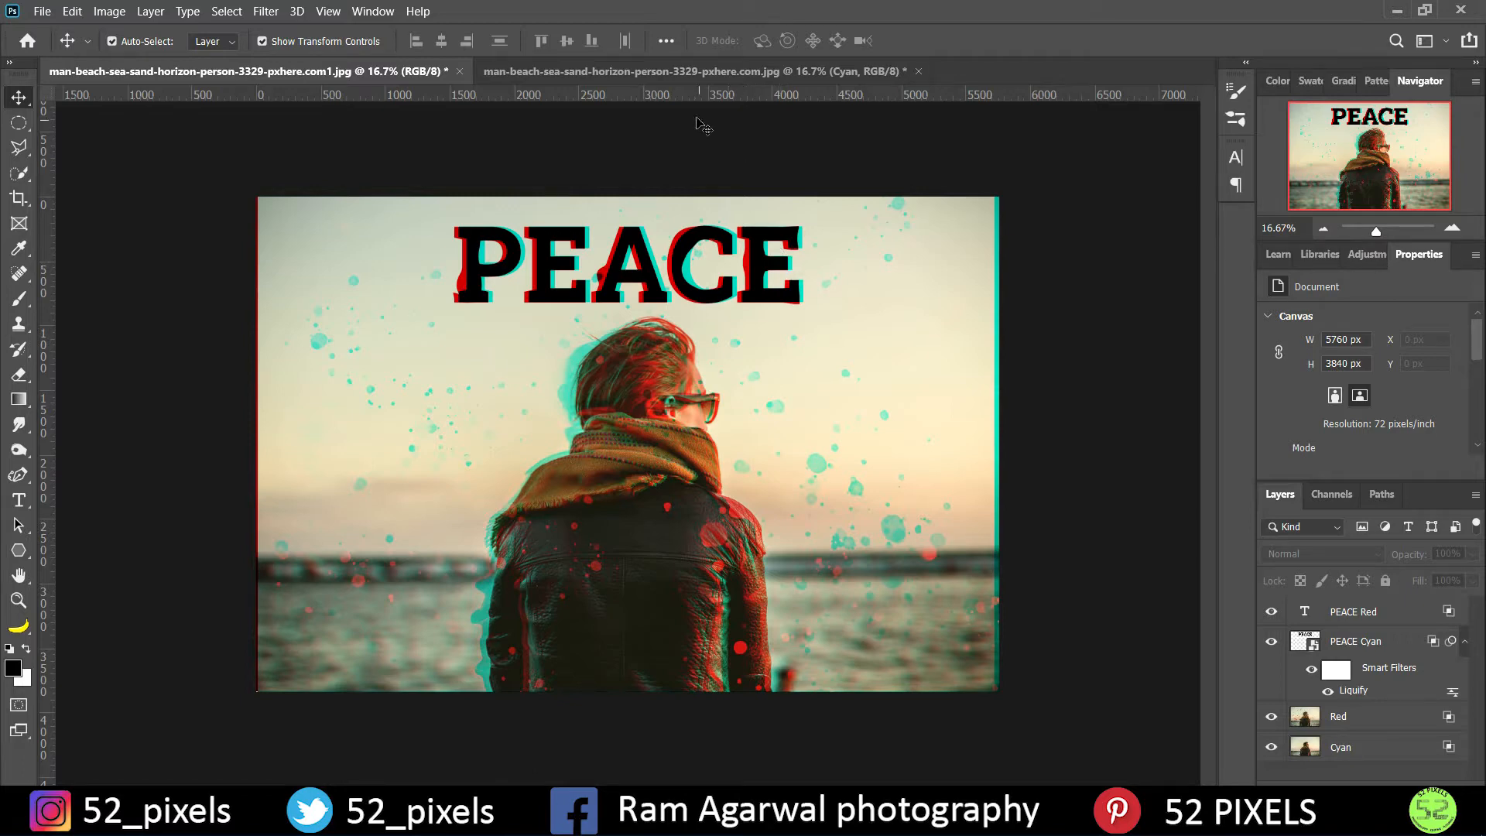
- Switch to the second open document, duplicate its Cyan photo layer and name the copy Red
{"action": "left_click", "coordinate": [682, 74]}
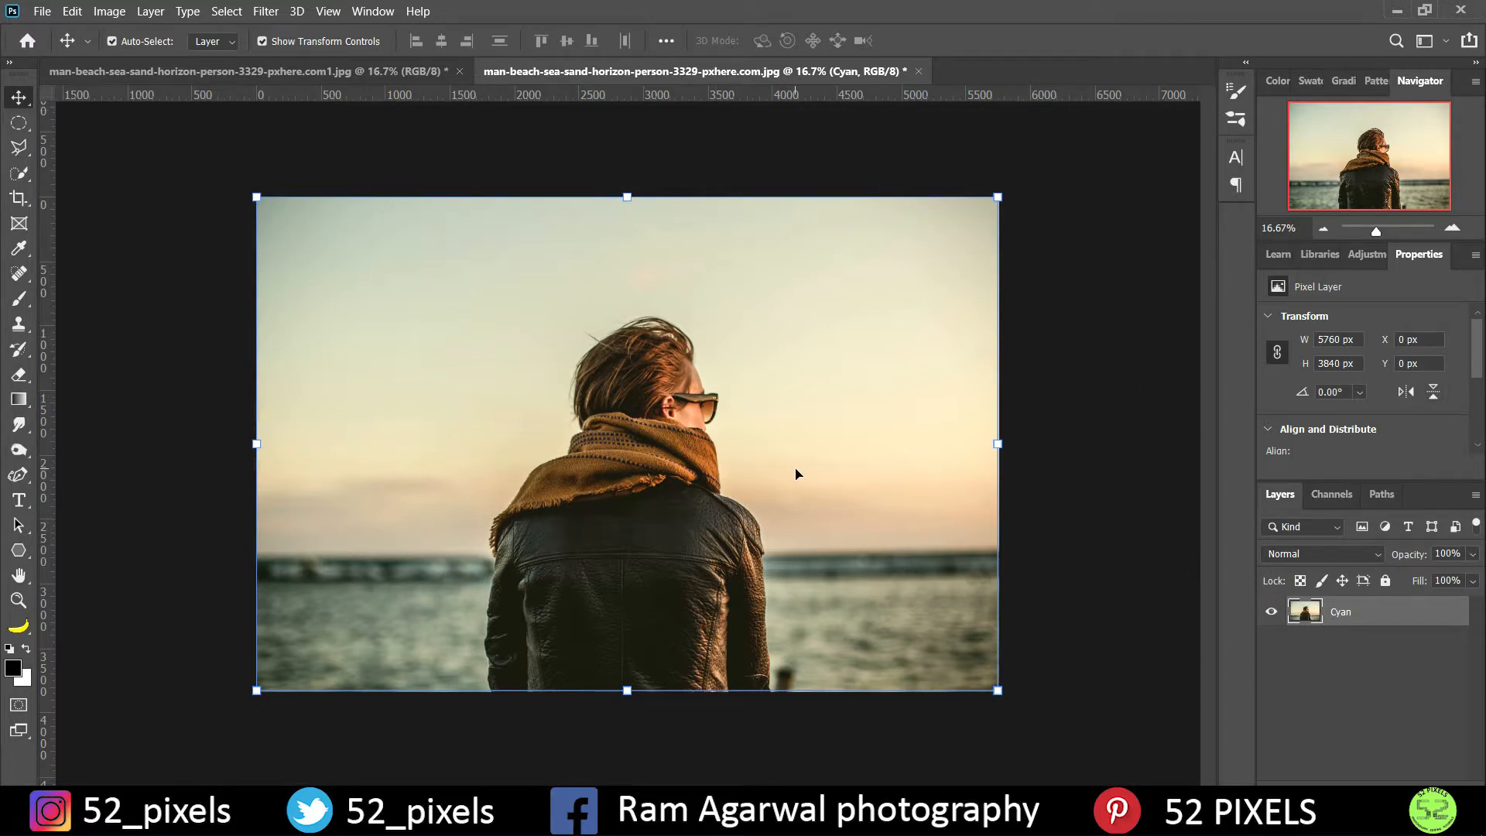
{"action": "key", "text": "ctrl+j"}
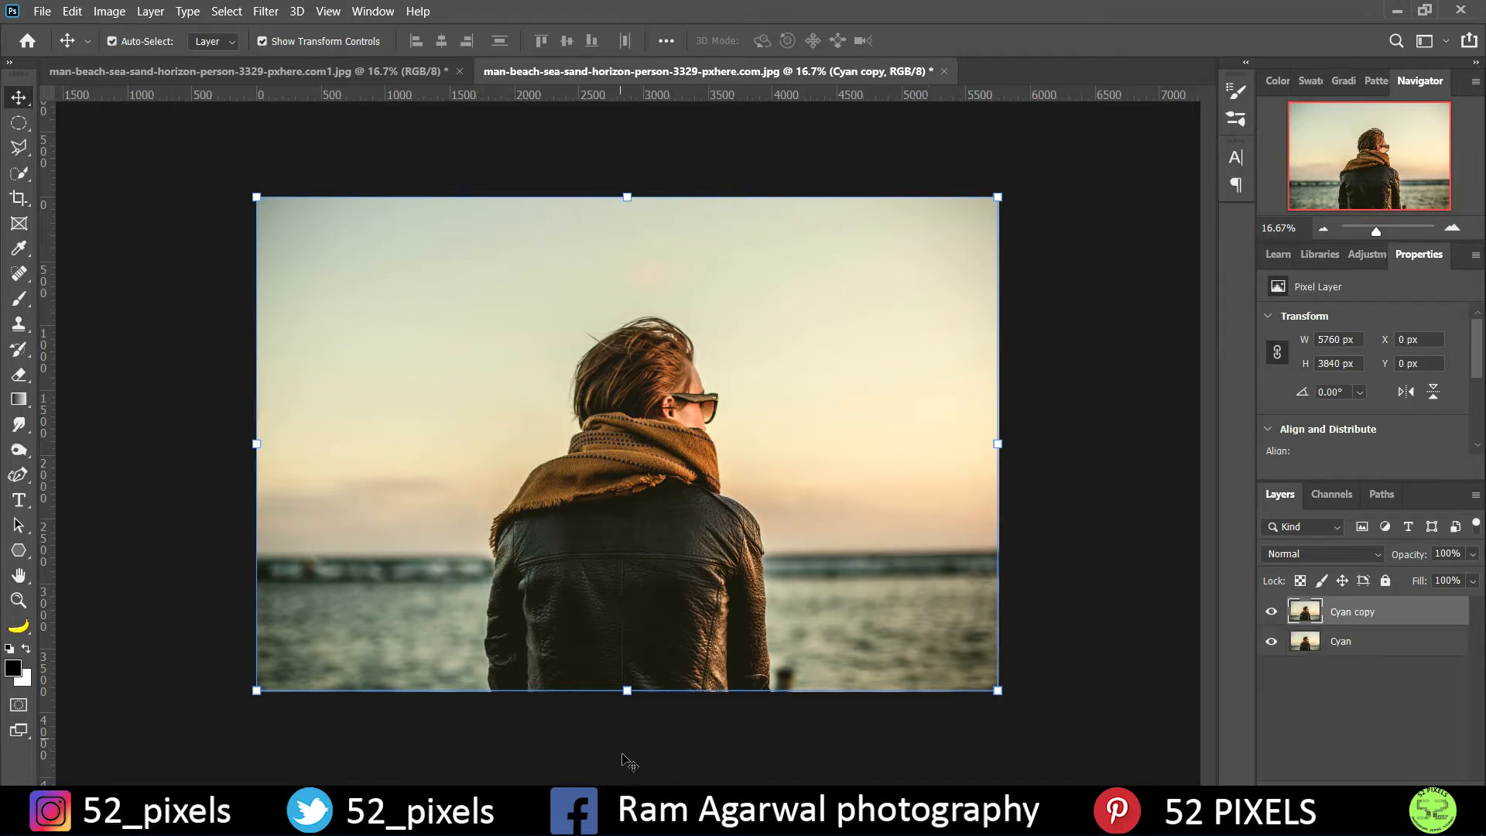
{"action": "double_click", "coordinate": [1358, 611]}
{"action": "type", "text": "Red"}
{"action": "key", "text": "Return"}
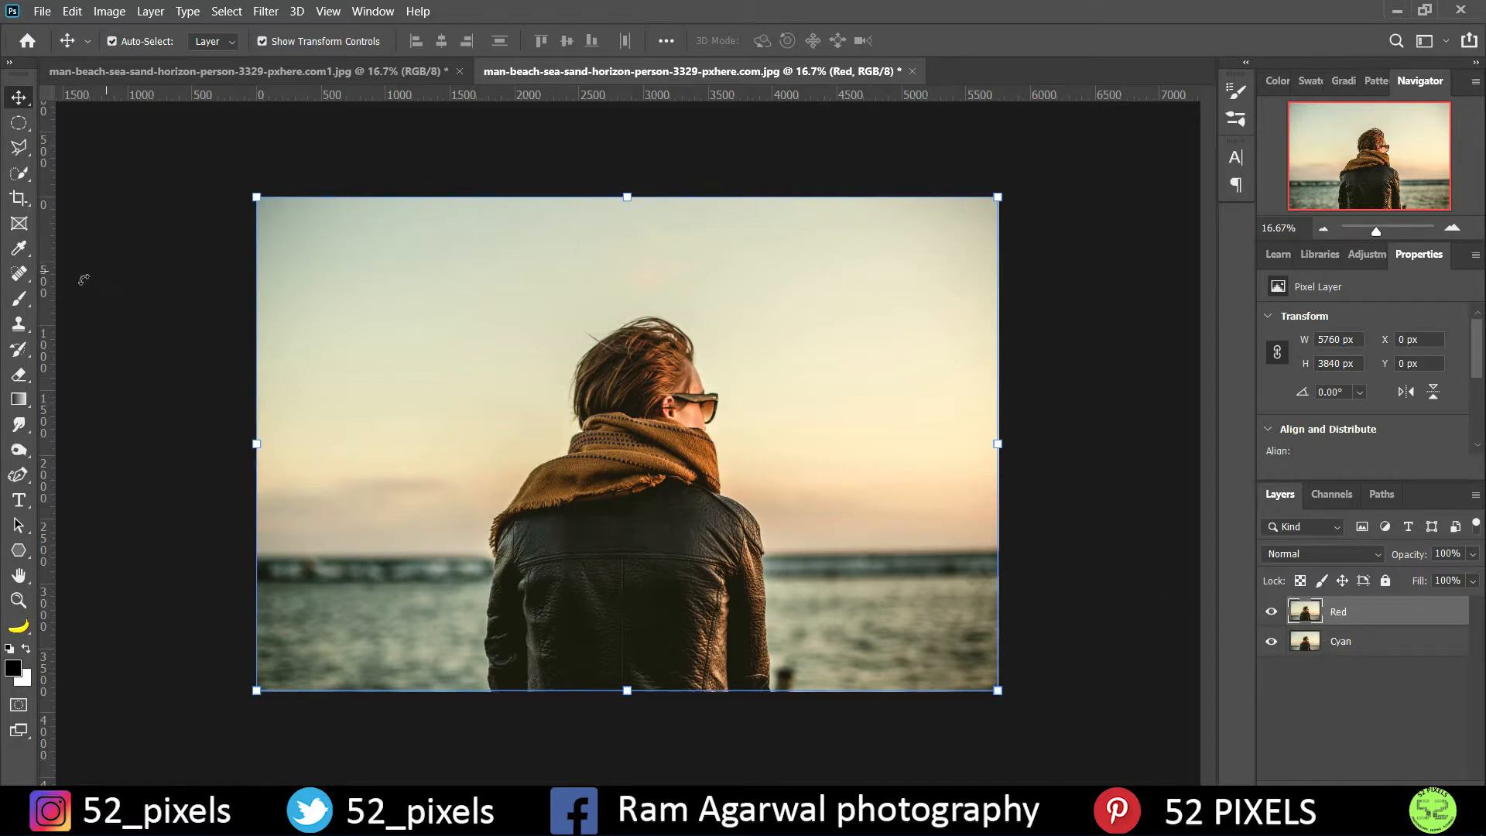
- Add the text CALM as a type layer in the sky area above the man
{"action": "left_click", "coordinate": [18, 501]}
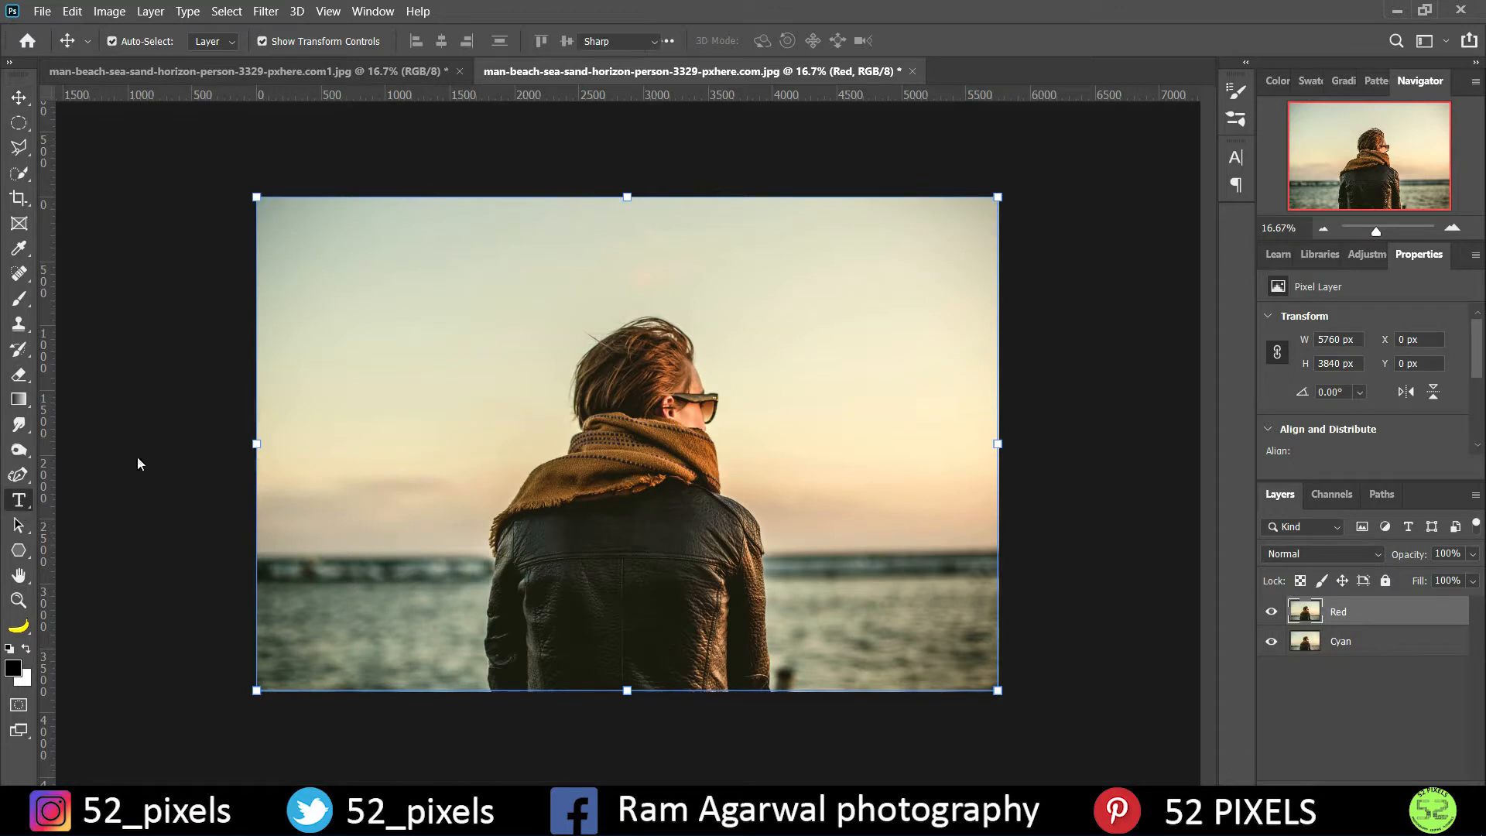
{"action": "left_click", "coordinate": [460, 288]}
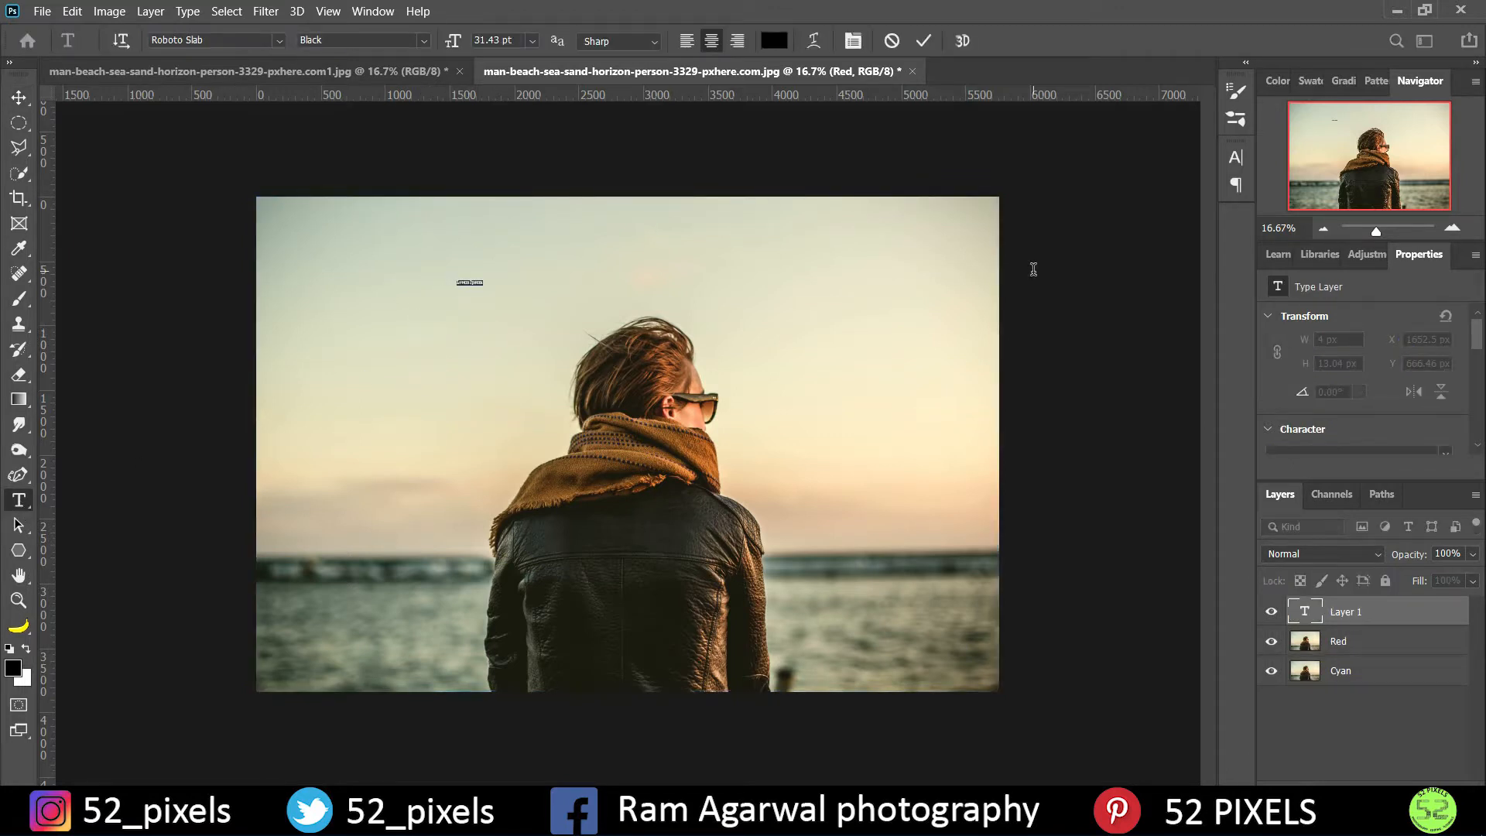
{"action": "type", "text": "G"}
{"action": "left_click", "coordinate": [18, 96]}
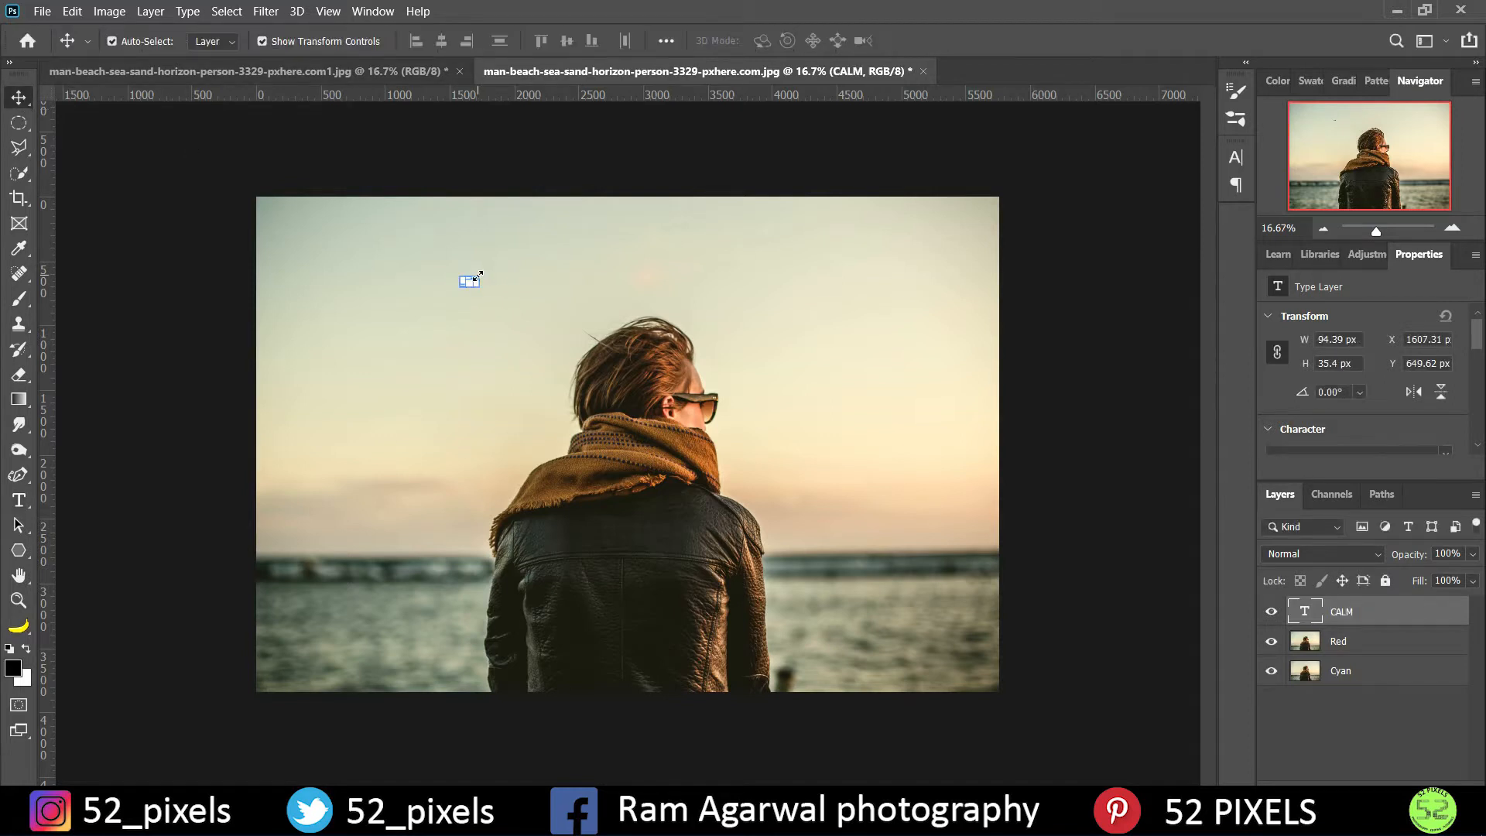
- Scale the CALM text to about 2908 px wide and centre it horizontally above the man's head
{"action": "left_click_drag", "start_coordinate": [476, 283], "coordinate": [908, 437]}
{"action": "left_click_drag", "start_coordinate": [707, 322], "coordinate": [658, 313]}
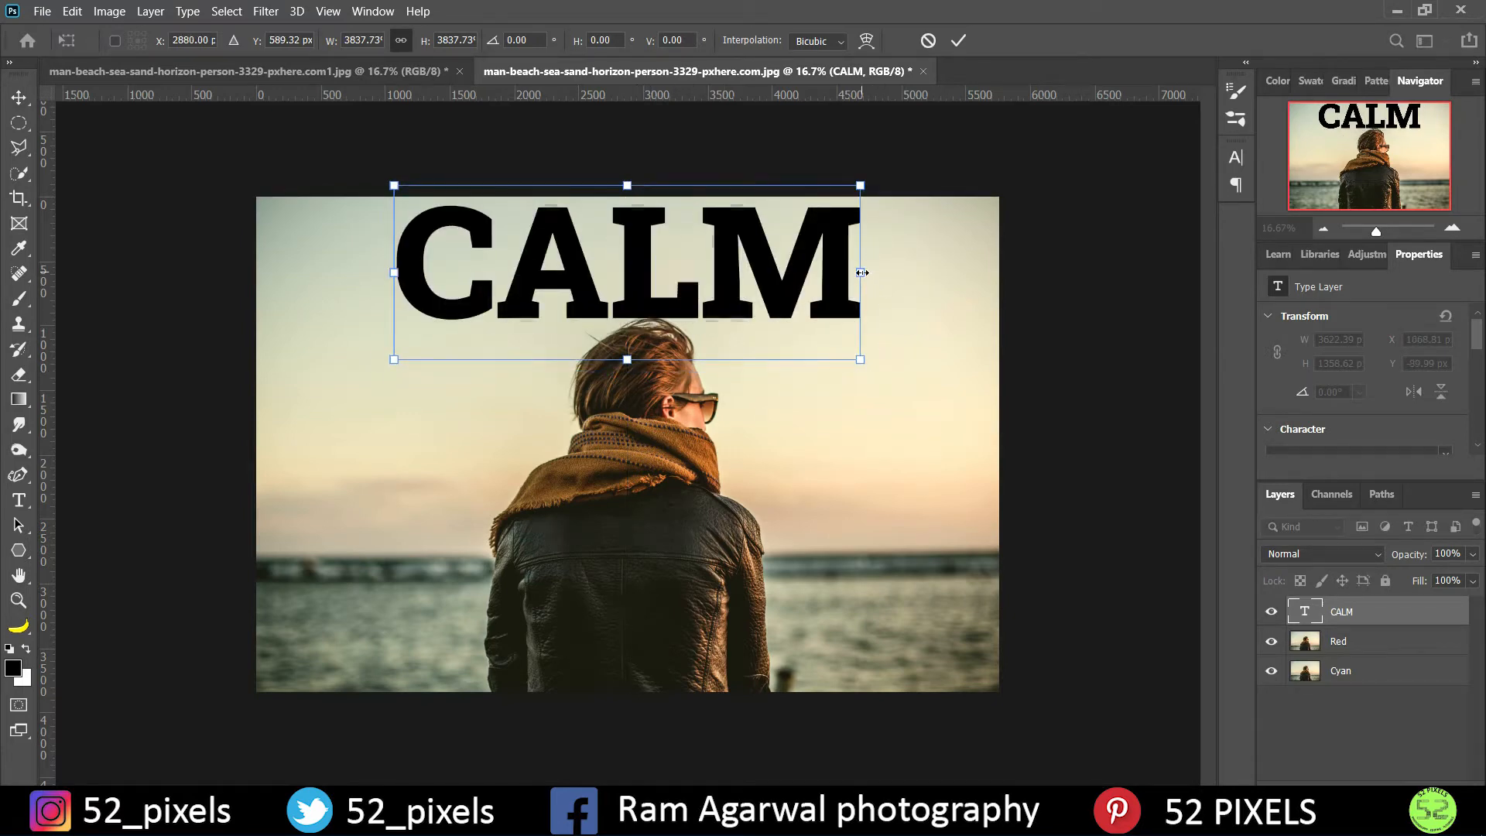
{"action": "left_click_drag", "start_coordinate": [861, 273], "coordinate": [741, 280]}
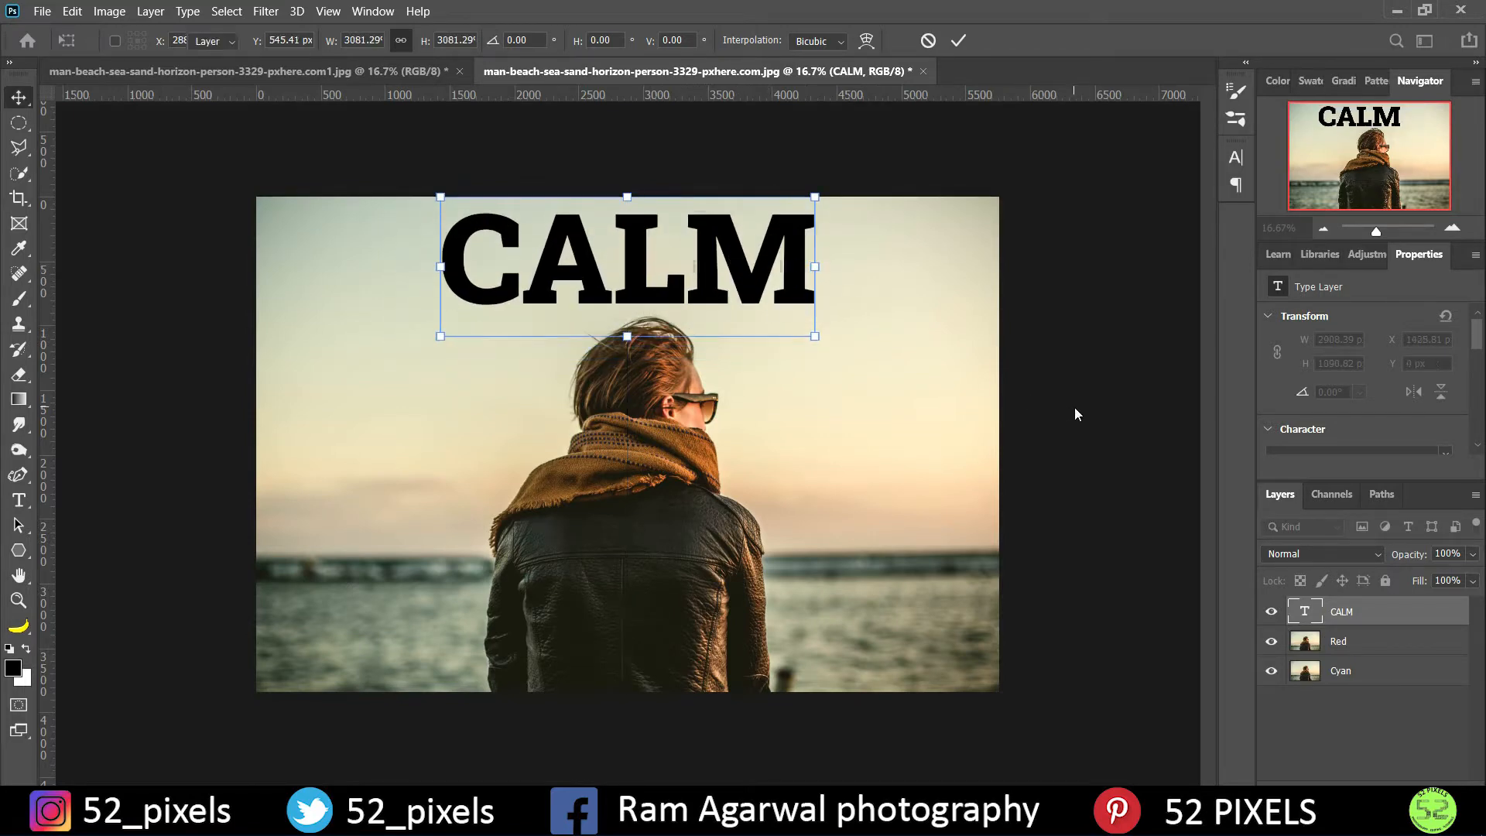
{"action": "key", "text": "Return"}
- Rename the text layer CALM Cyan and duplicate it as a layer named CALM Red
{"action": "double_click", "coordinate": [1340, 613]}
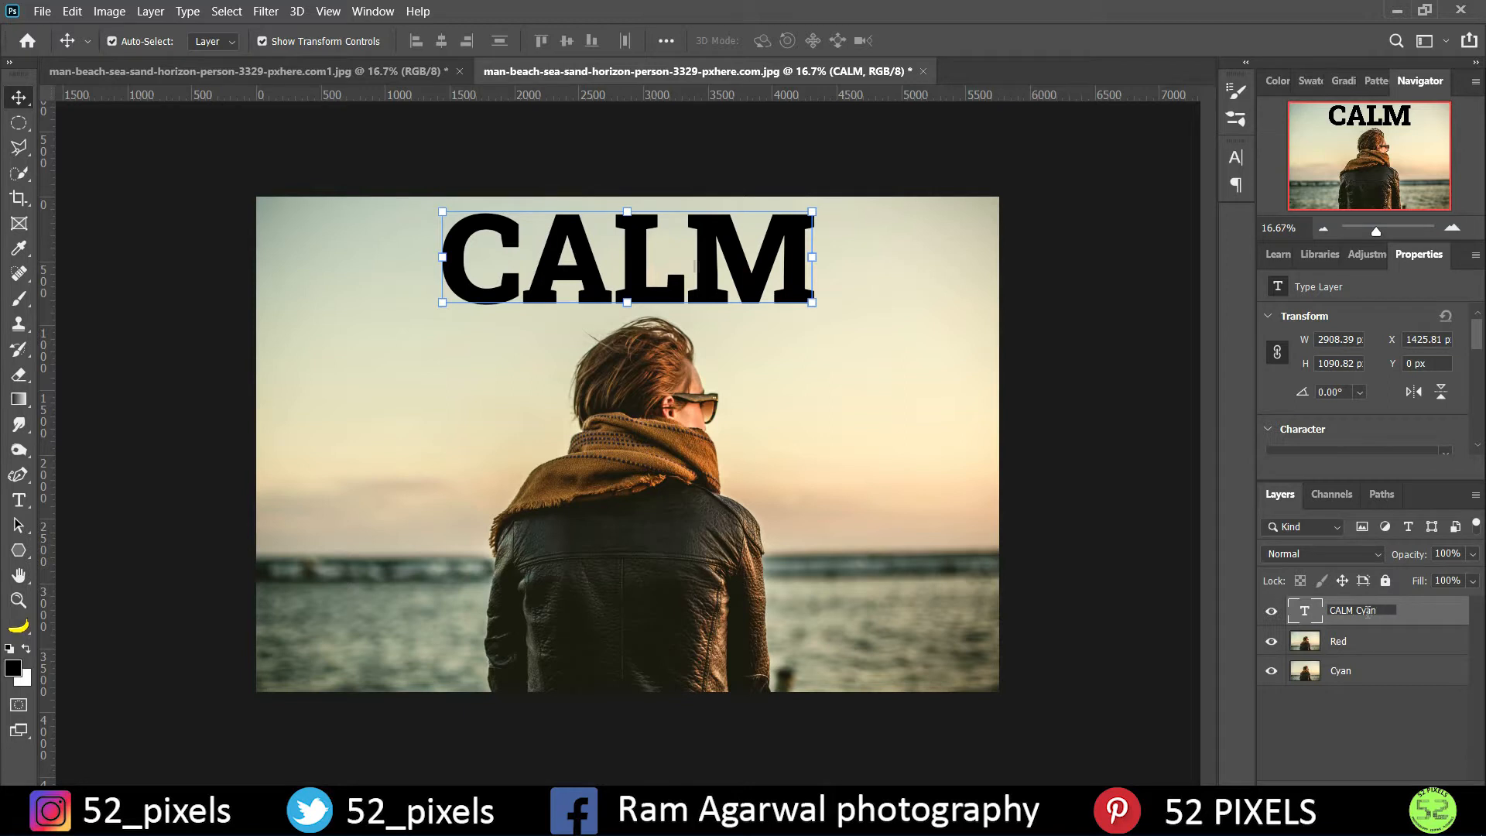
{"action": "key", "text": "Return"}
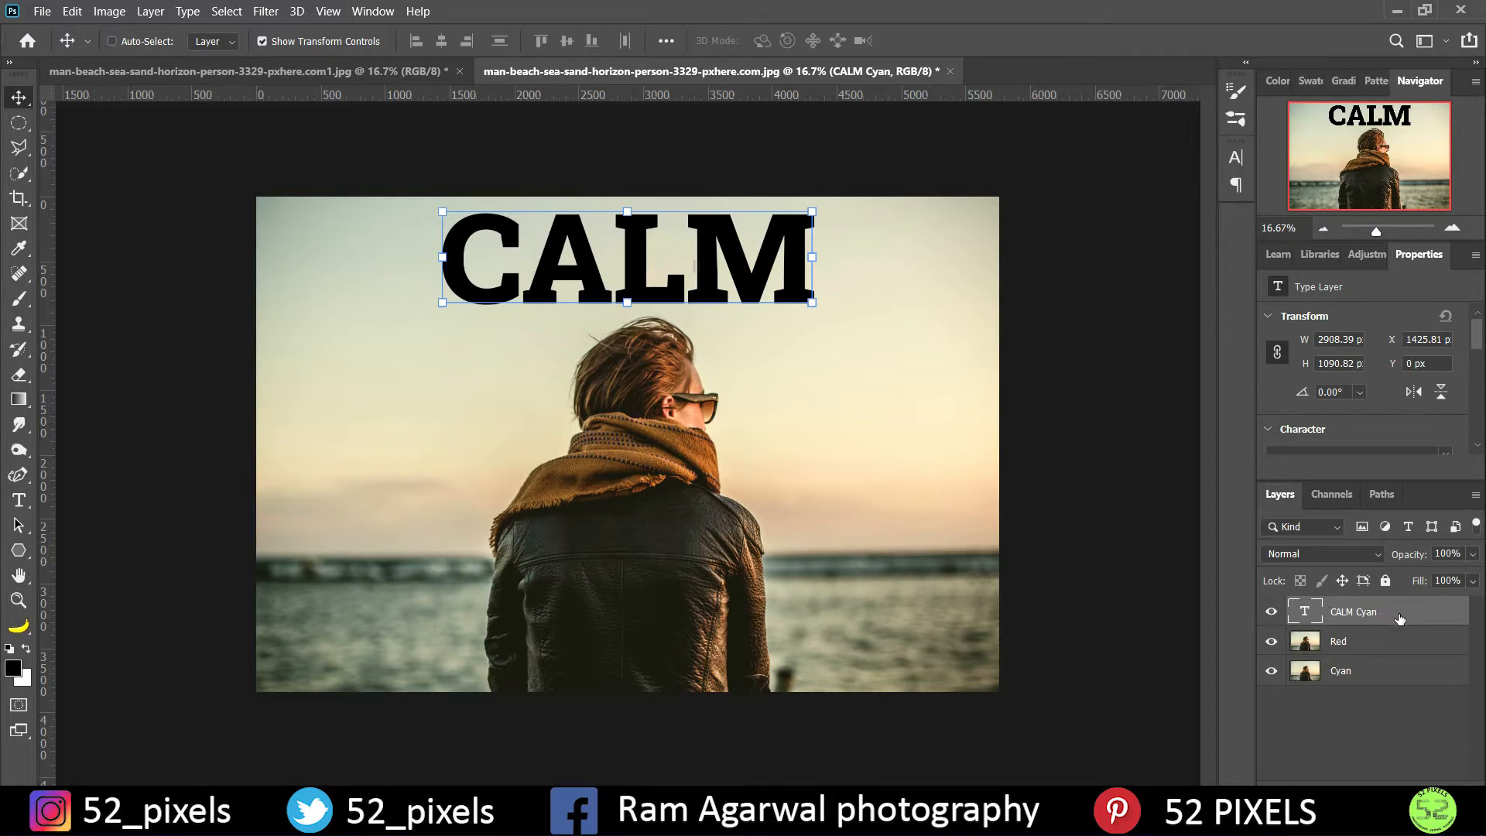
{"action": "key", "text": "ctrl+j"}
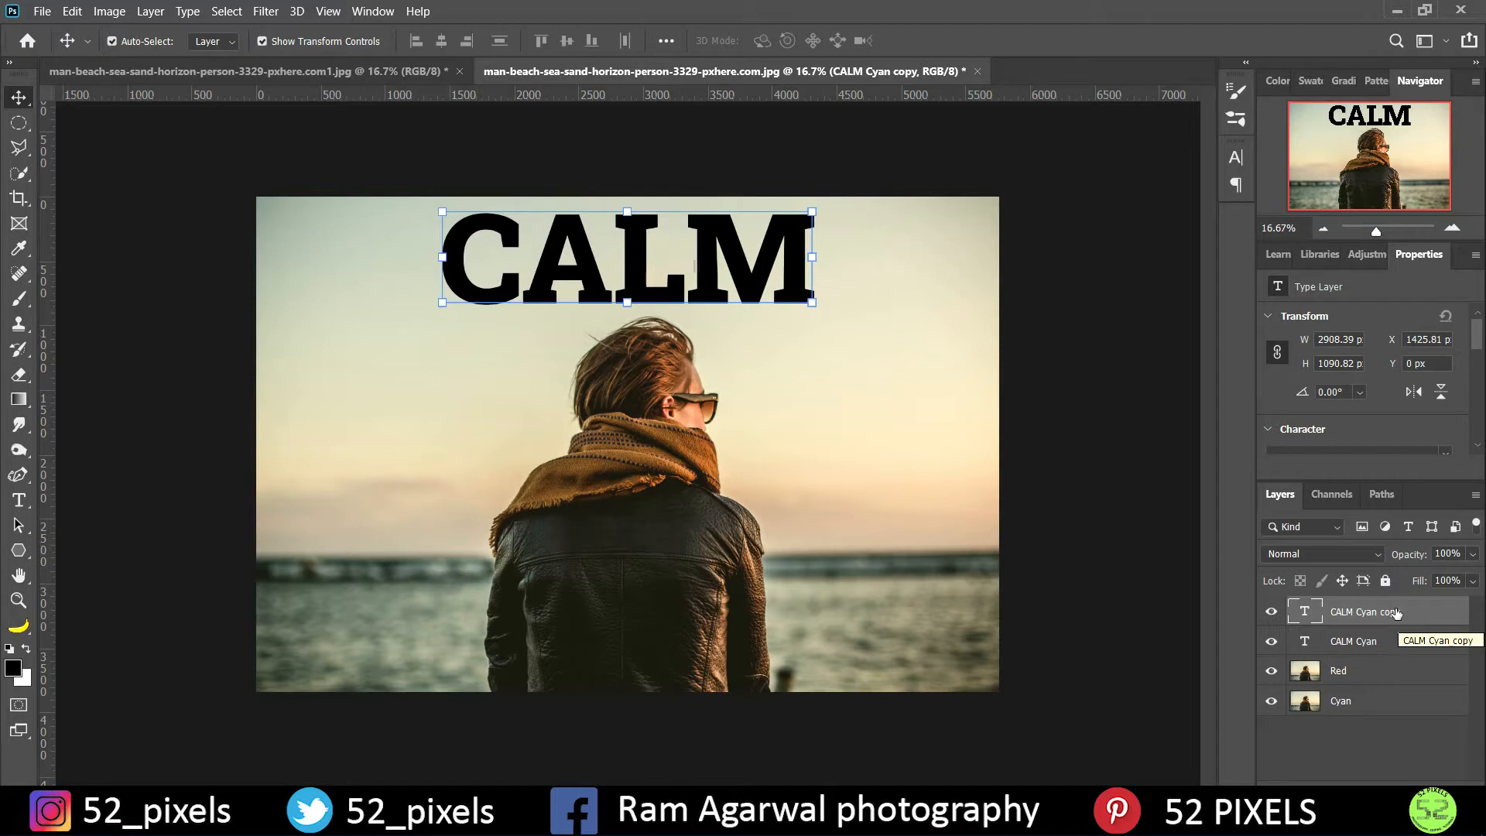
{"action": "double_click", "coordinate": [1397, 613]}
{"action": "left_click", "coordinate": [1403, 611]}
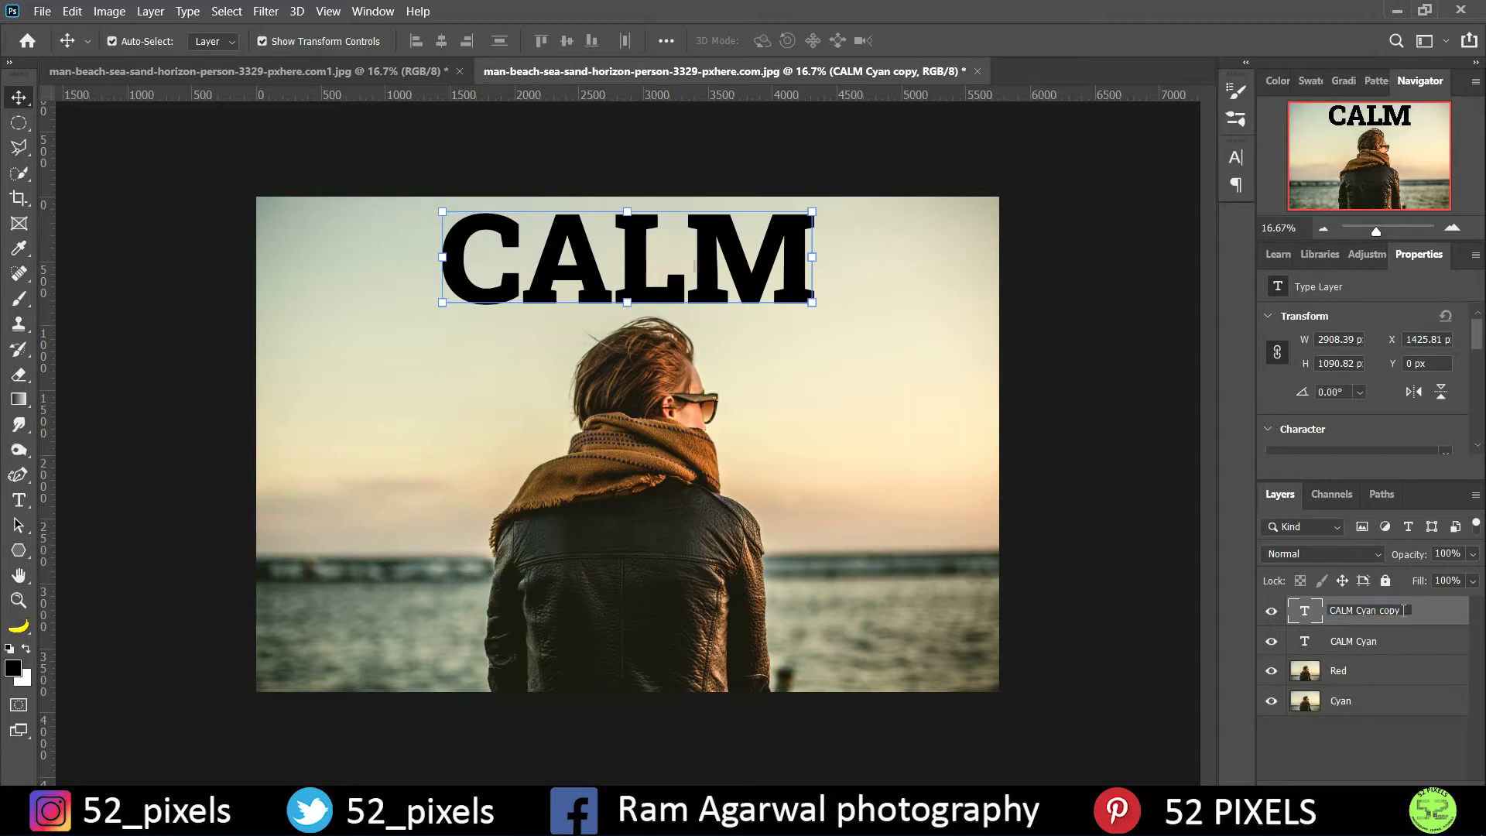
{"action": "key", "text": "BackSpace"}
{"action": "key", "text": "BackSpace"}
{"action": "key", "text": "BackSpace"}
{"action": "key", "text": "BackSpace"}
{"action": "key", "text": "Return"}
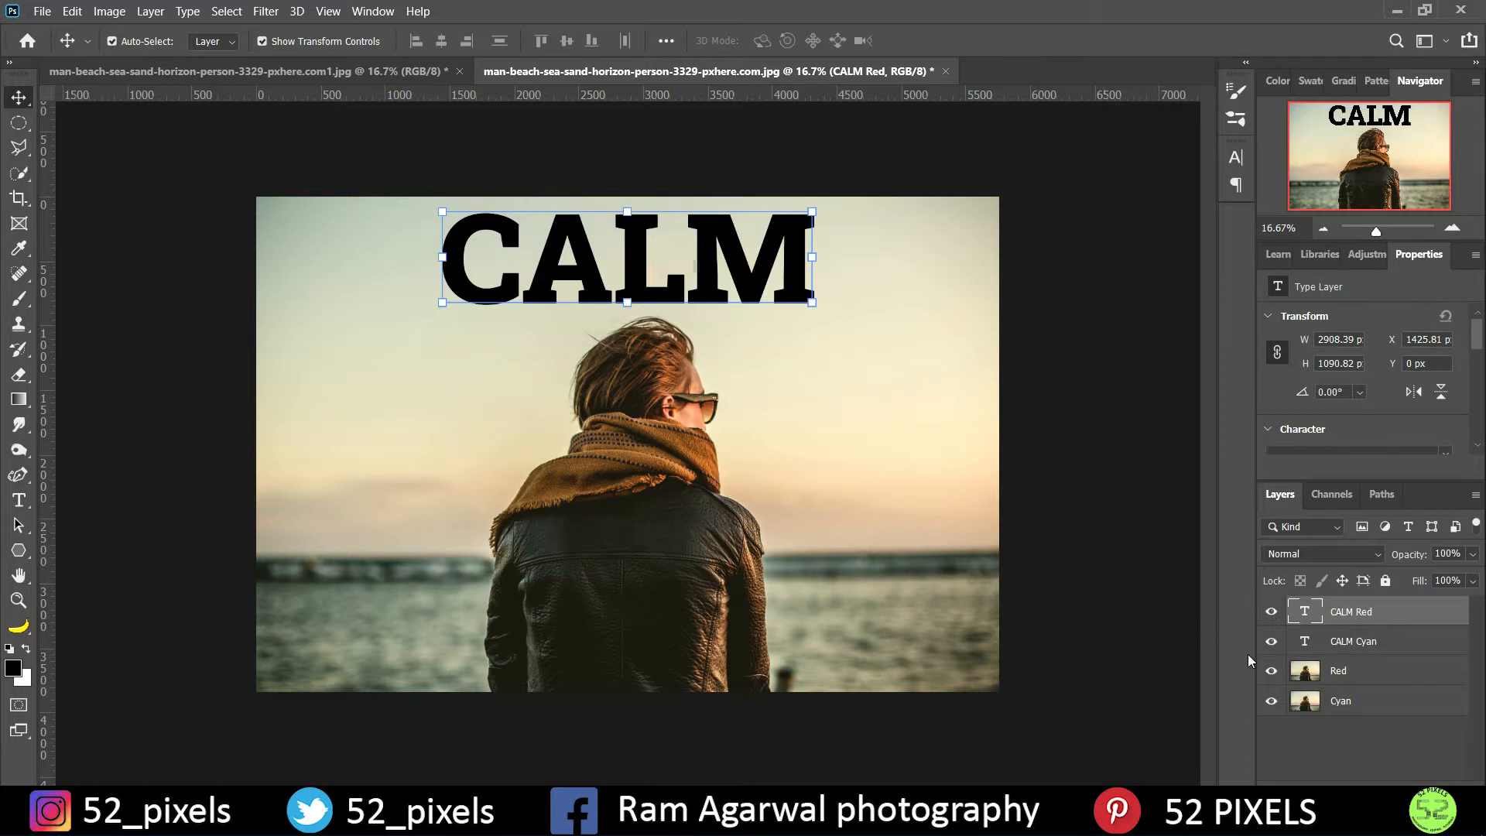
- Turn off the R channel in the blending options of the Cyan photo layer
{"action": "left_click", "coordinate": [1347, 703]}
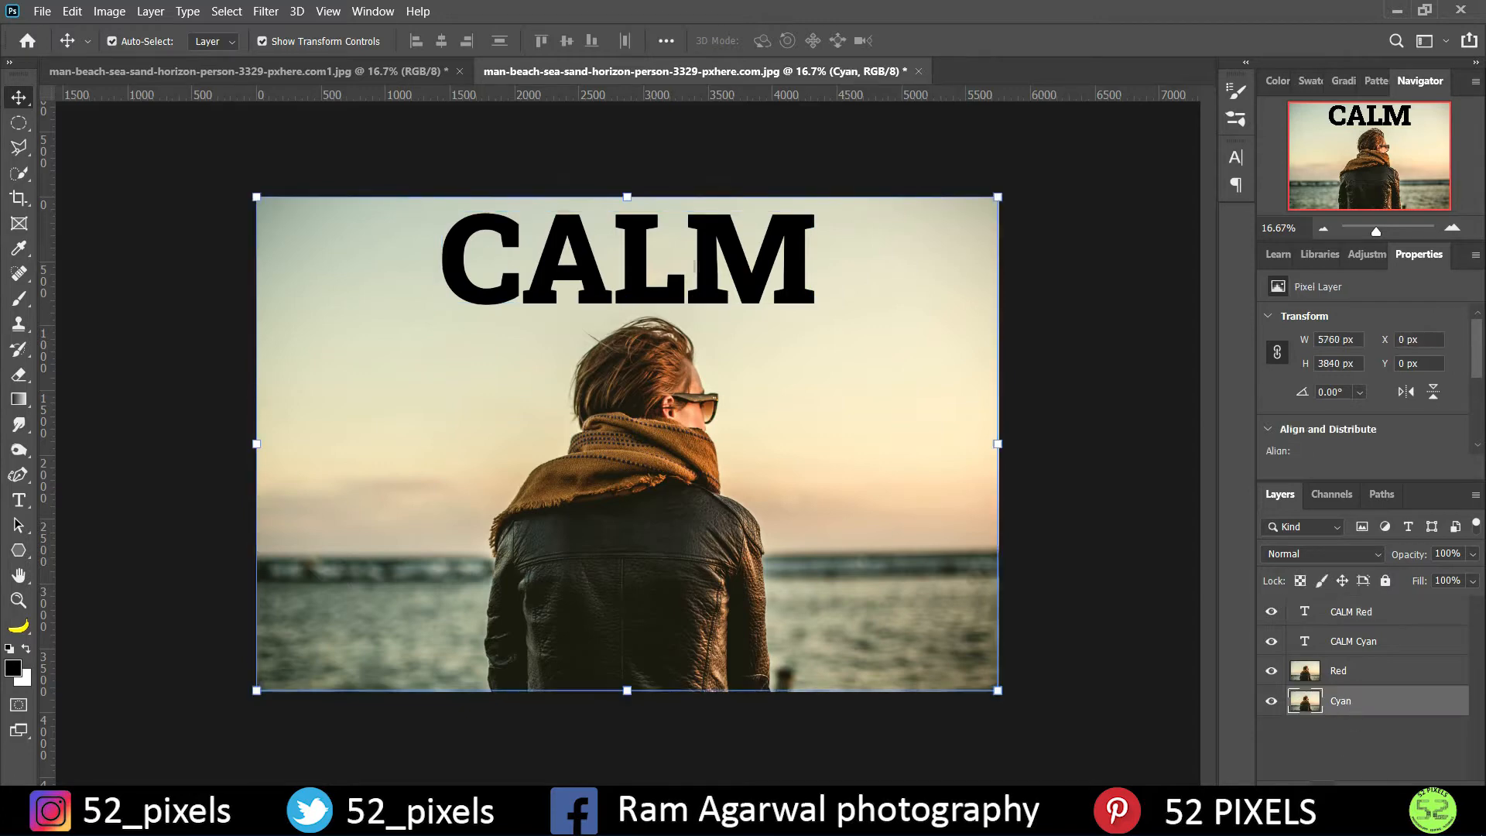
{"action": "left_click", "coordinate": [1321, 790]}
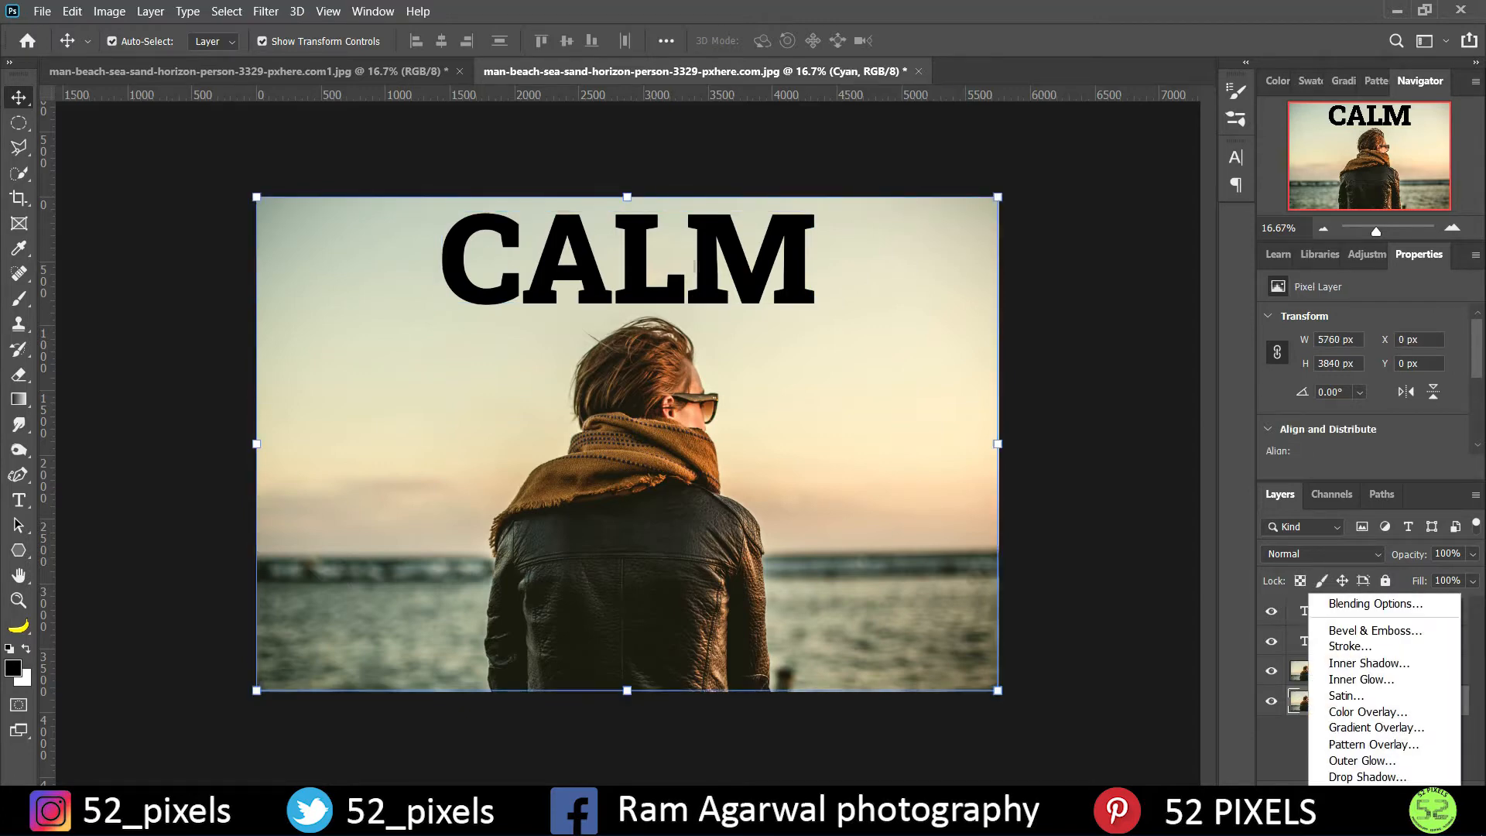
{"action": "left_click", "coordinate": [1343, 607]}
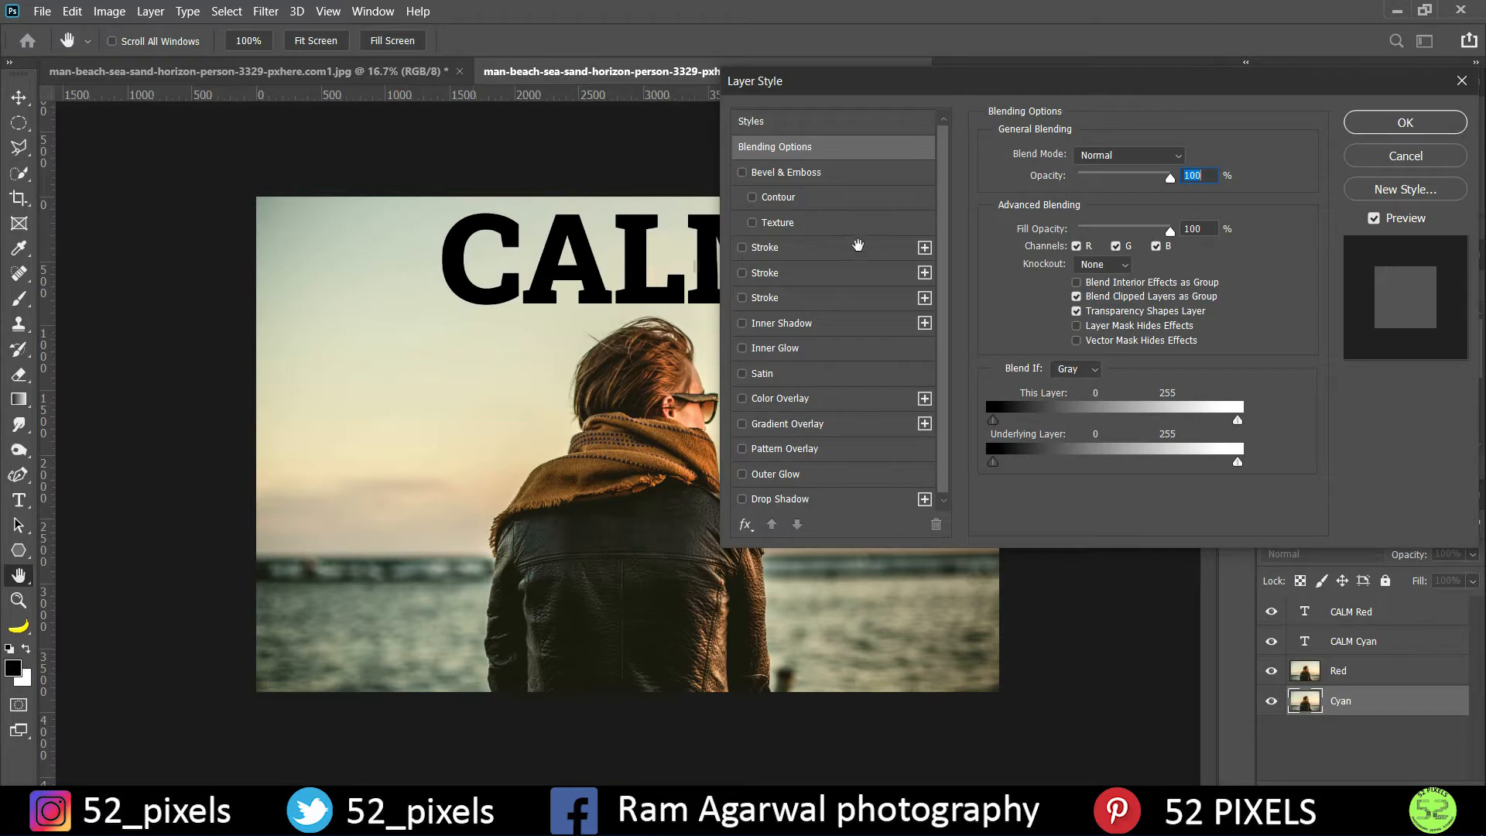
{"action": "left_click", "coordinate": [1076, 247]}
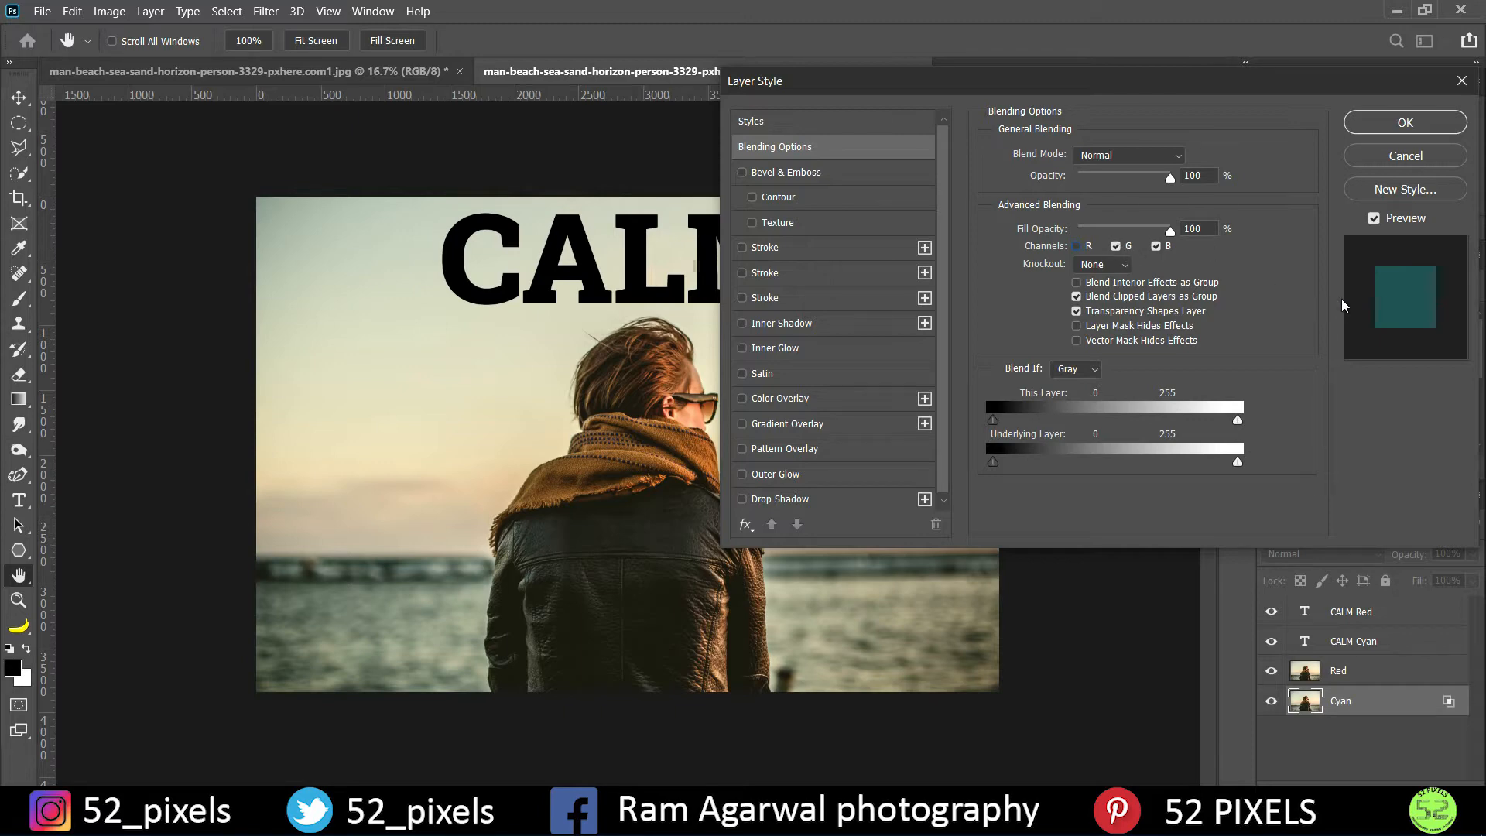
{"action": "left_click", "coordinate": [1420, 124]}
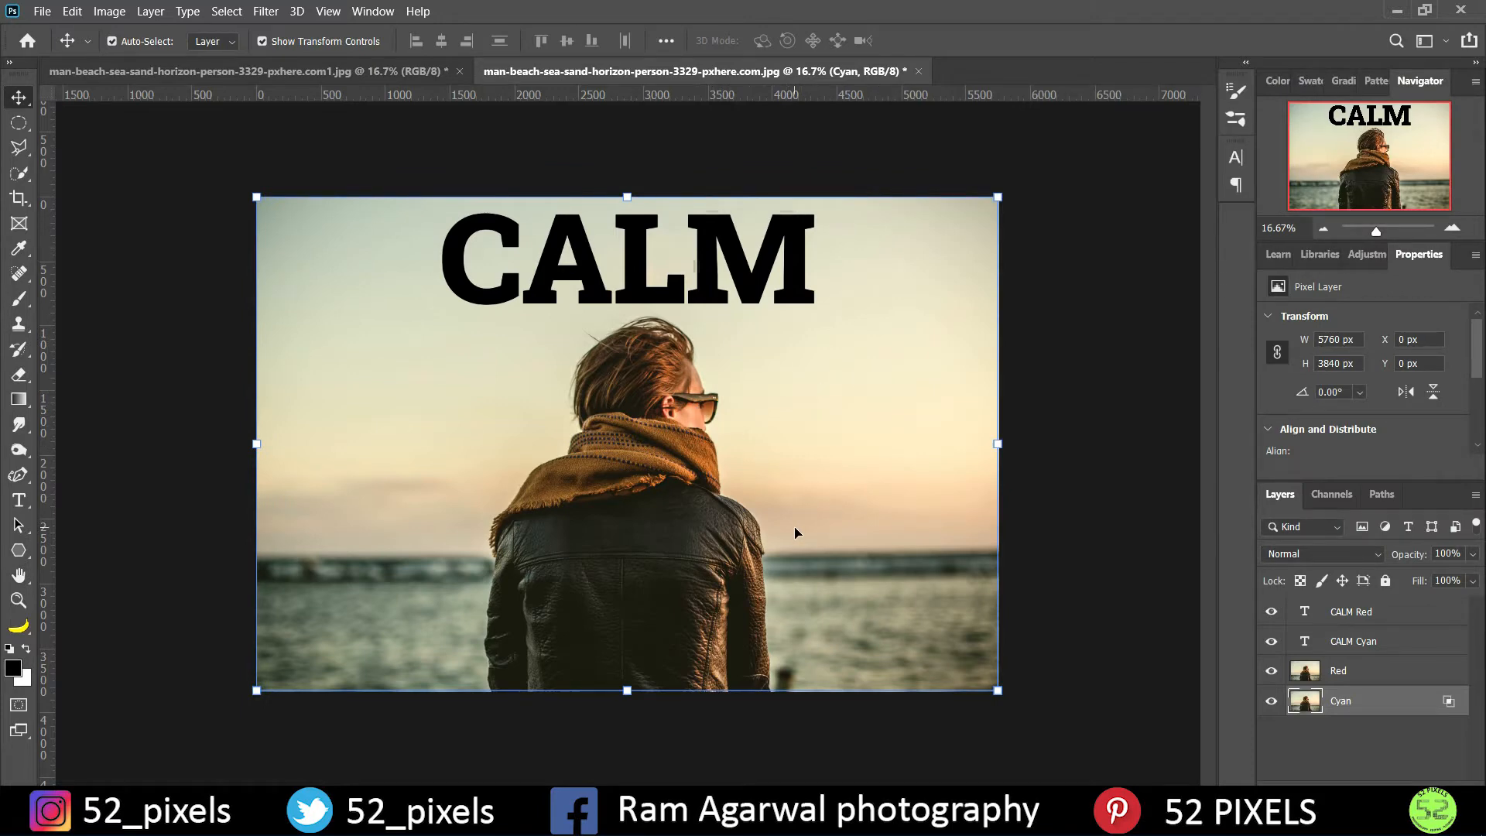
- Turn off the G and B channels in the blending options of the Red photo layer
{"action": "left_click", "coordinate": [1345, 677]}
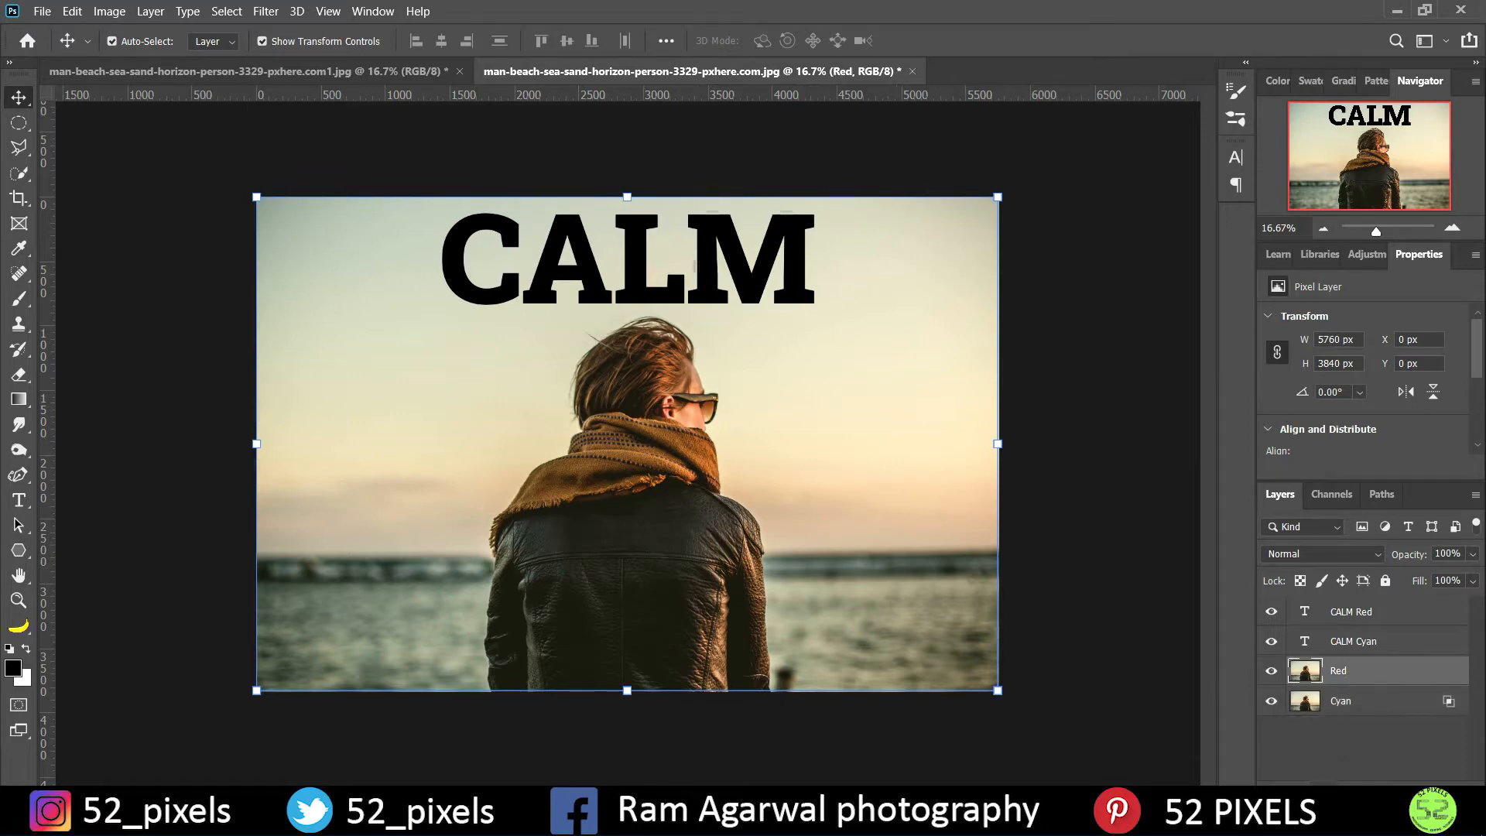
{"action": "right_click", "coordinate": [1345, 692]}
{"action": "left_click", "coordinate": [1357, 614]}
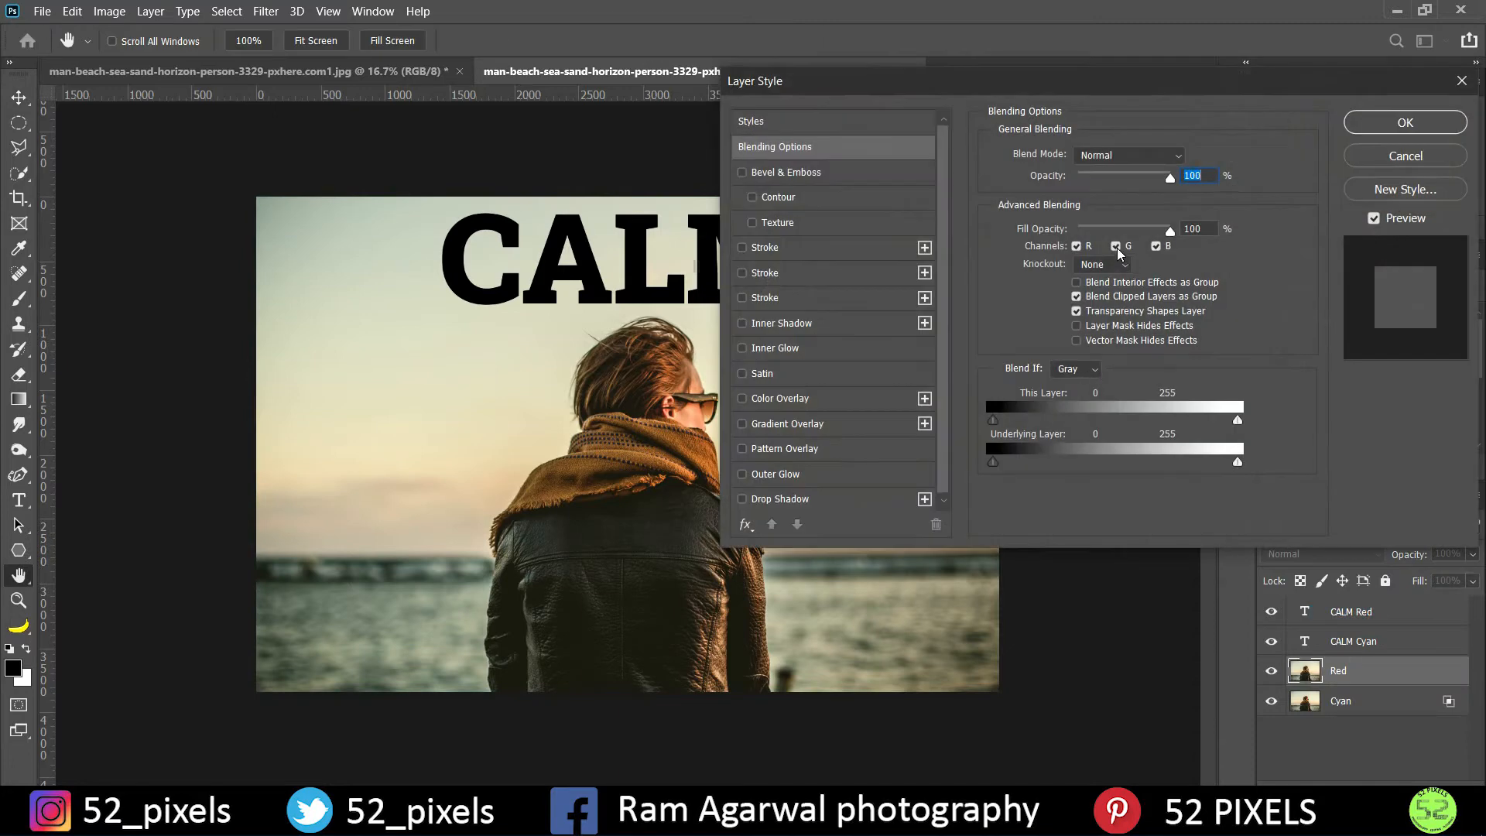
{"action": "left_click", "coordinate": [1116, 245]}
{"action": "left_click", "coordinate": [1156, 246]}
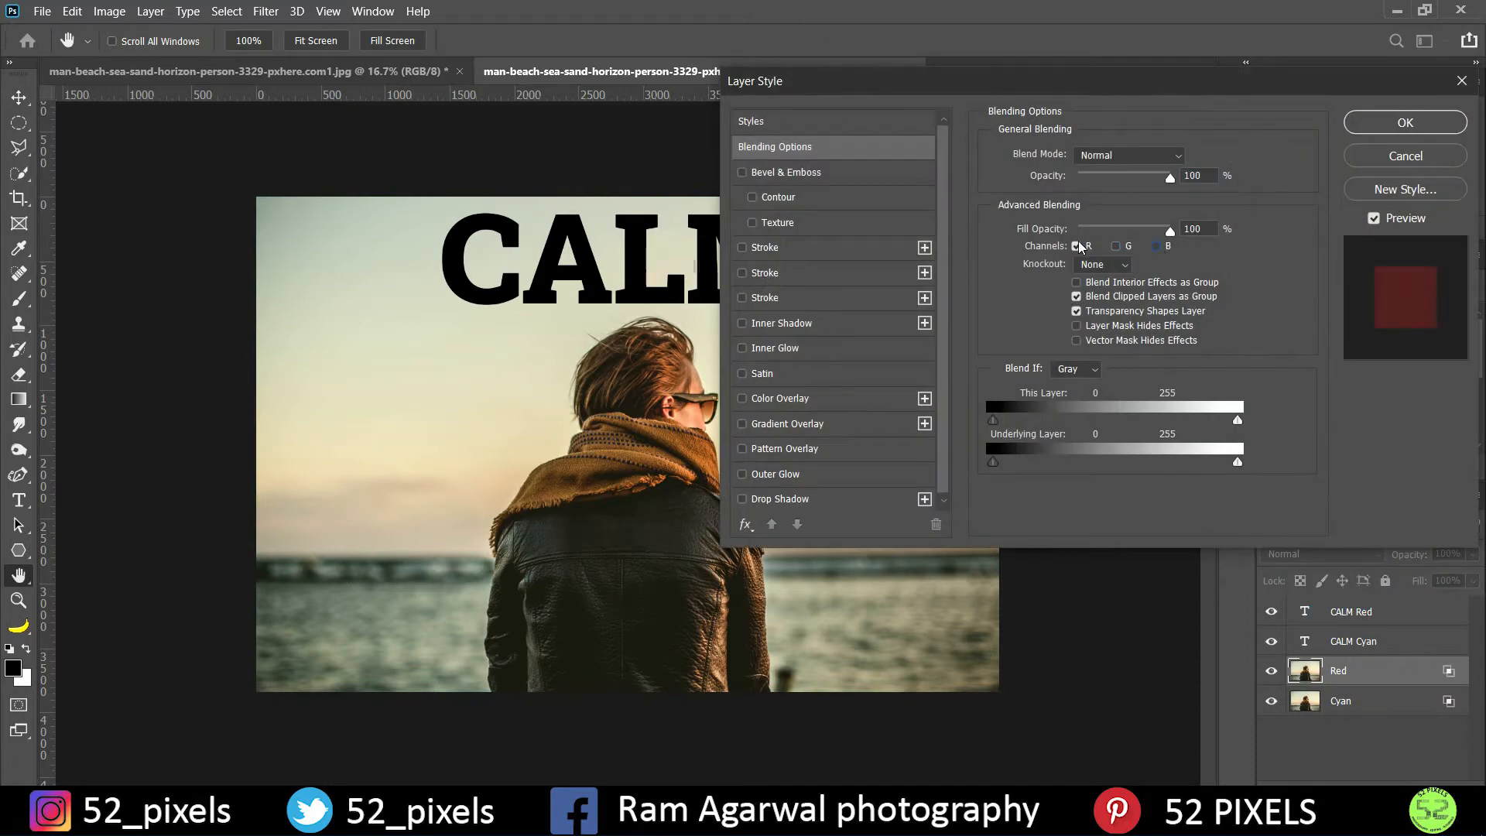
{"action": "left_click", "coordinate": [1405, 124]}
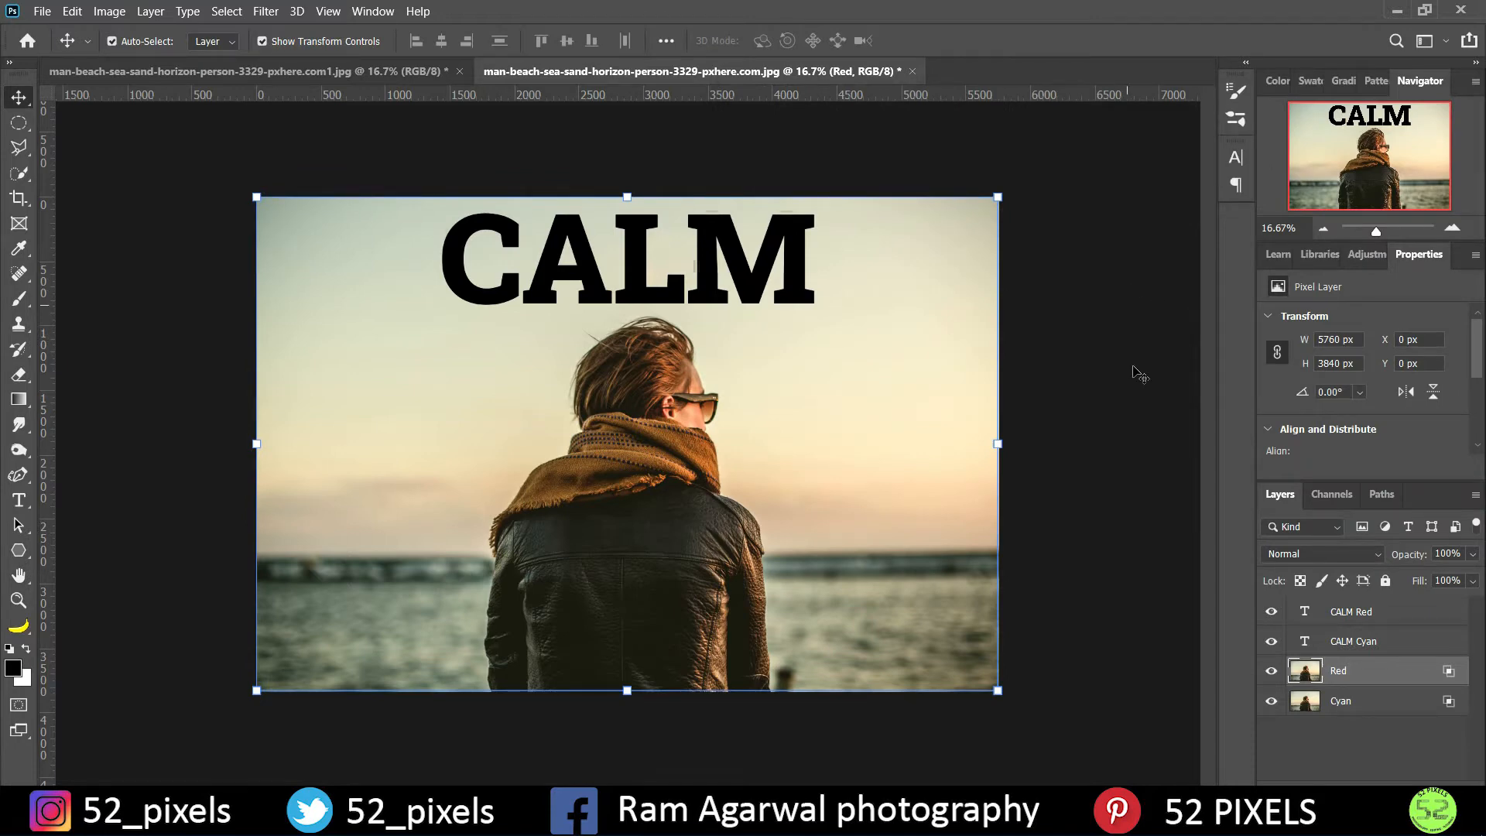
- Turn off the R channel in the blending options of the CALM Cyan text layer
{"action": "left_click", "coordinate": [1345, 643]}
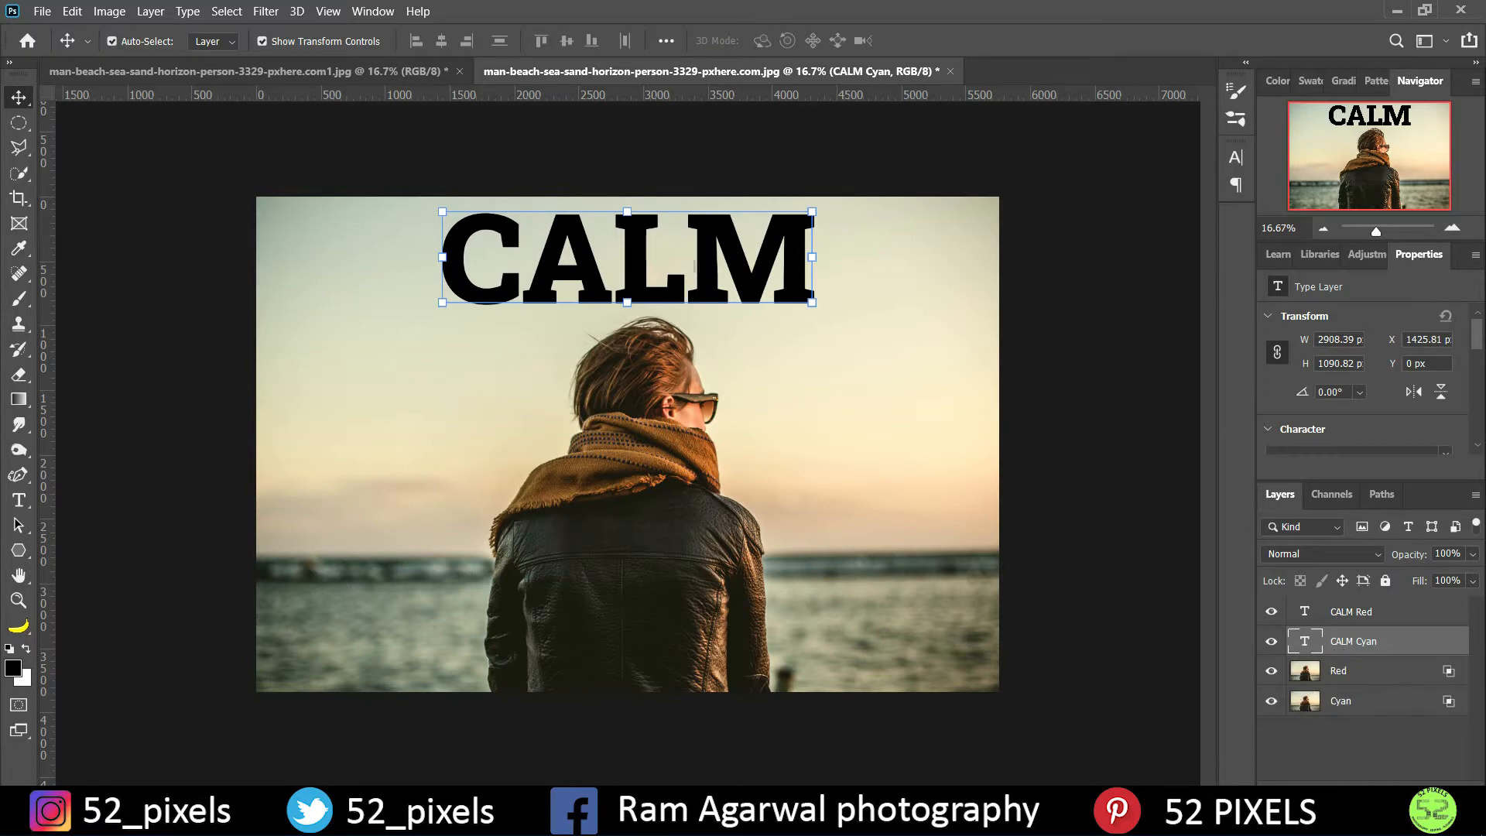
{"action": "left_click", "coordinate": [1322, 788]}
{"action": "left_click", "coordinate": [1387, 608]}
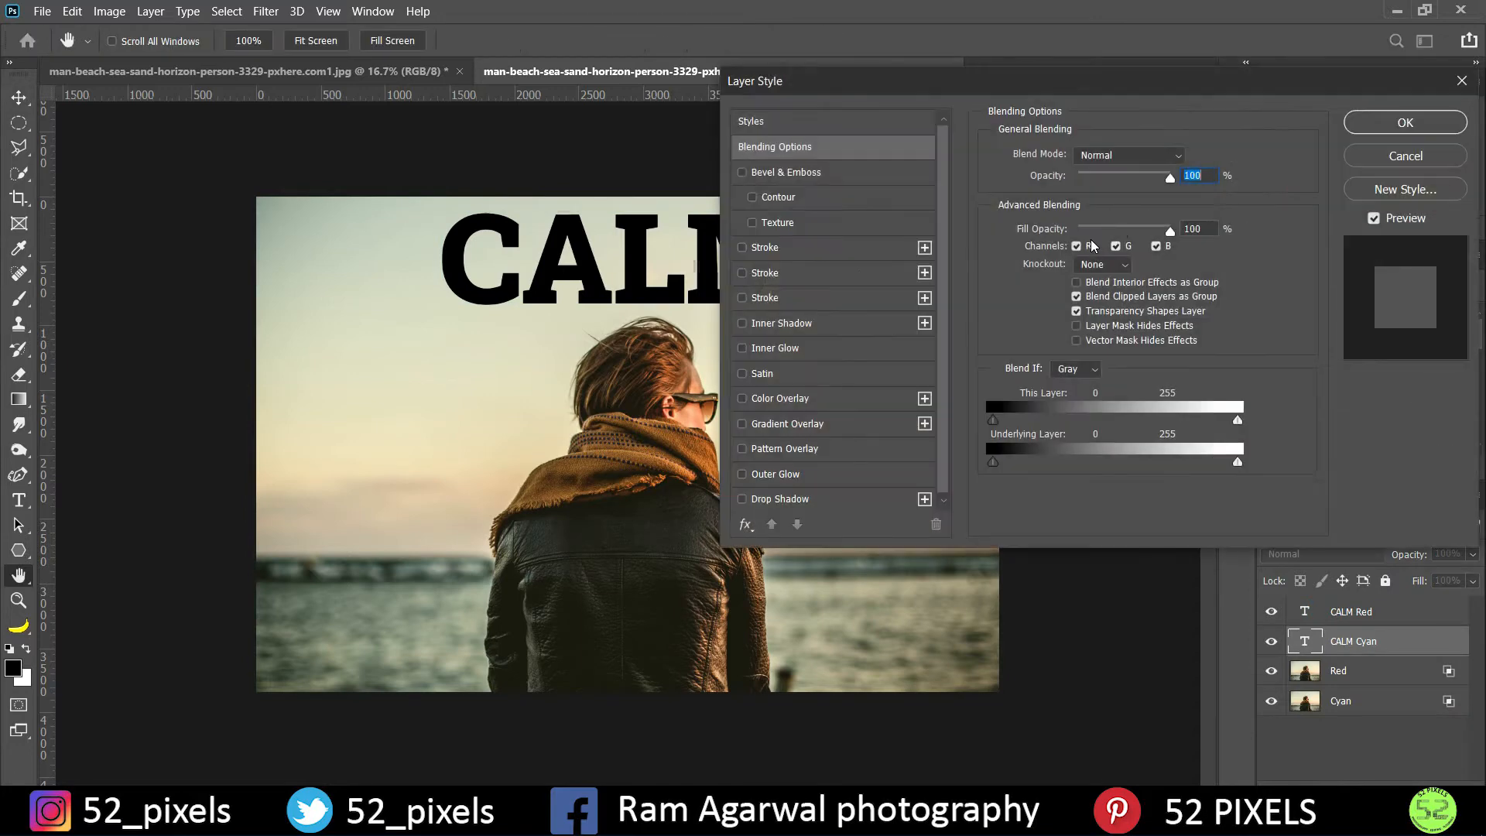
{"action": "left_click", "coordinate": [1077, 247]}
{"action": "left_click", "coordinate": [1077, 246]}
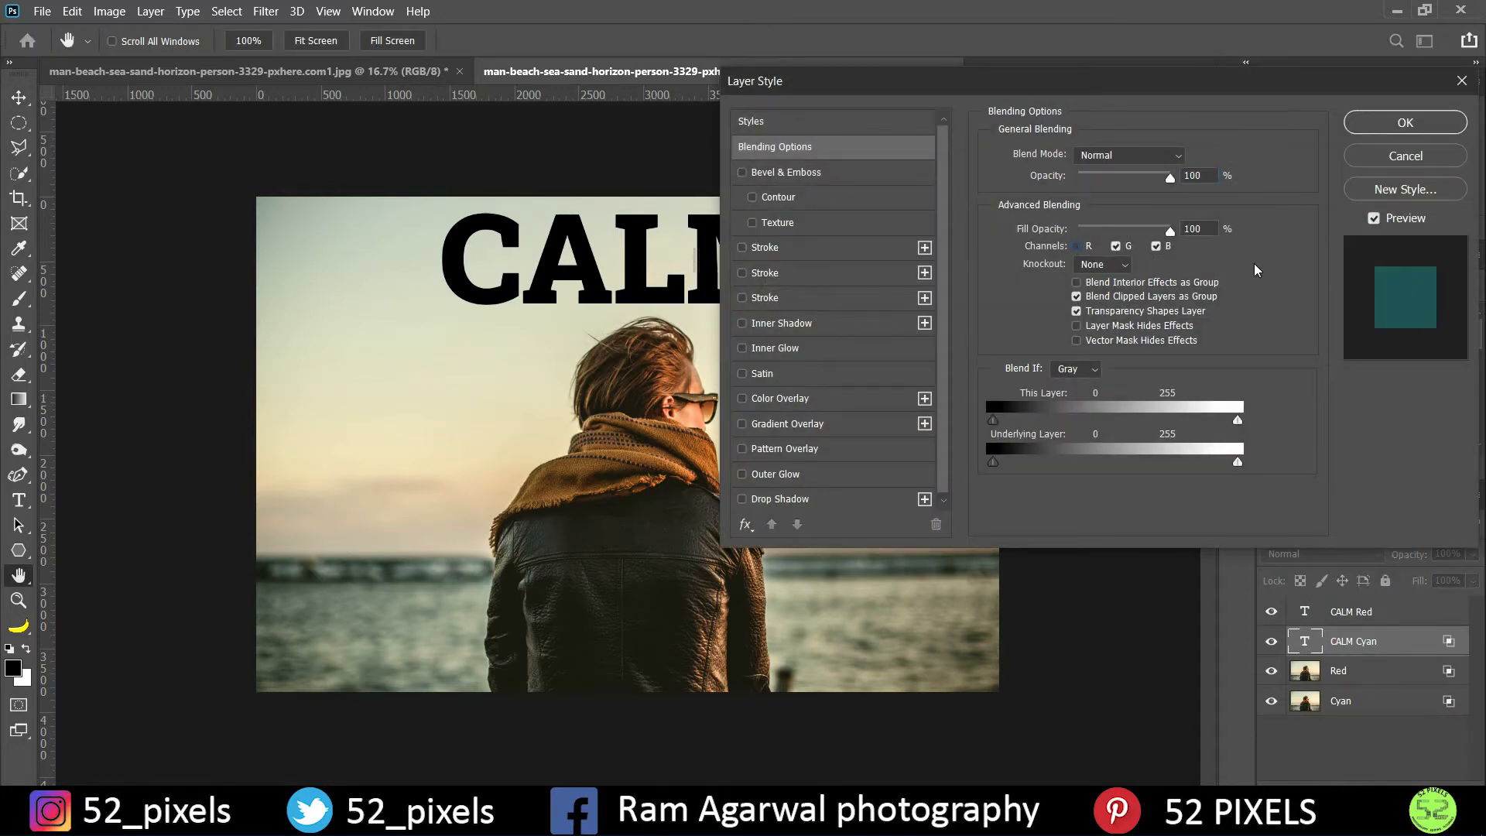
{"action": "left_click", "coordinate": [1405, 123]}
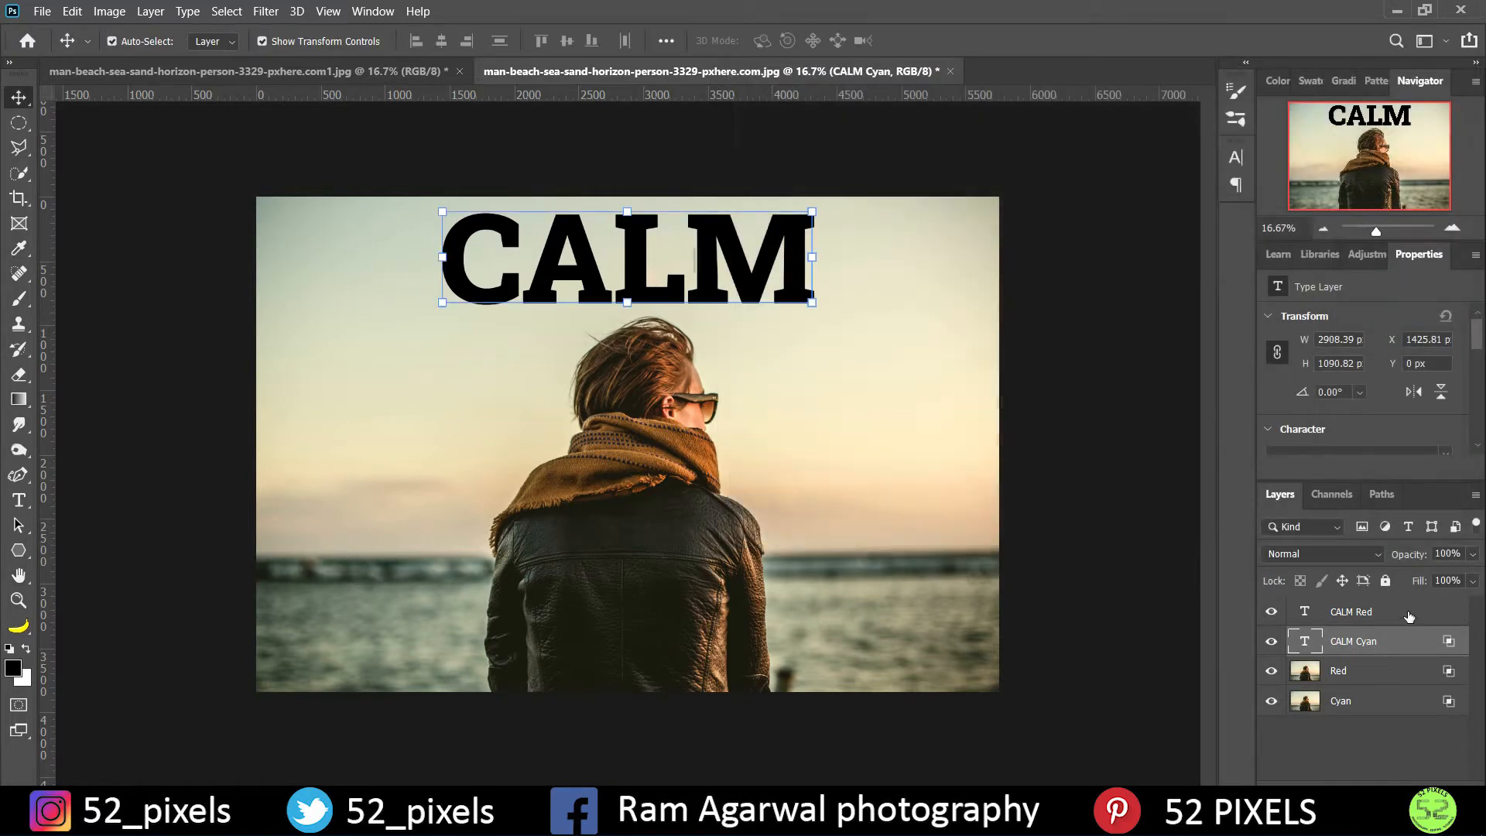
- Turn off the G and B channels in the blending options of the CALM Red text layer
{"action": "left_click", "coordinate": [1407, 614]}
{"action": "right_click", "coordinate": [1316, 608]}
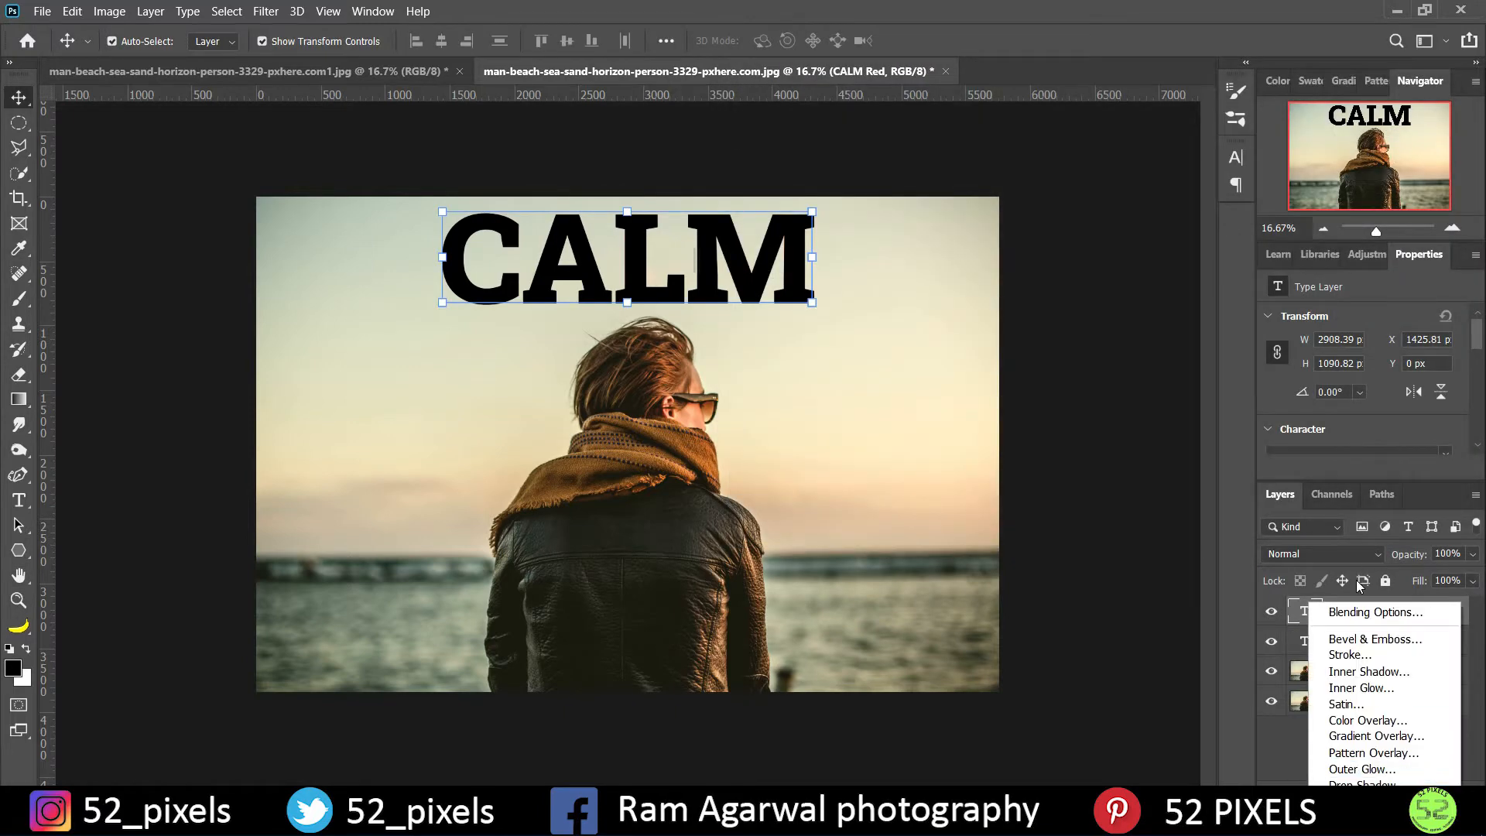
{"action": "left_click", "coordinate": [1372, 611]}
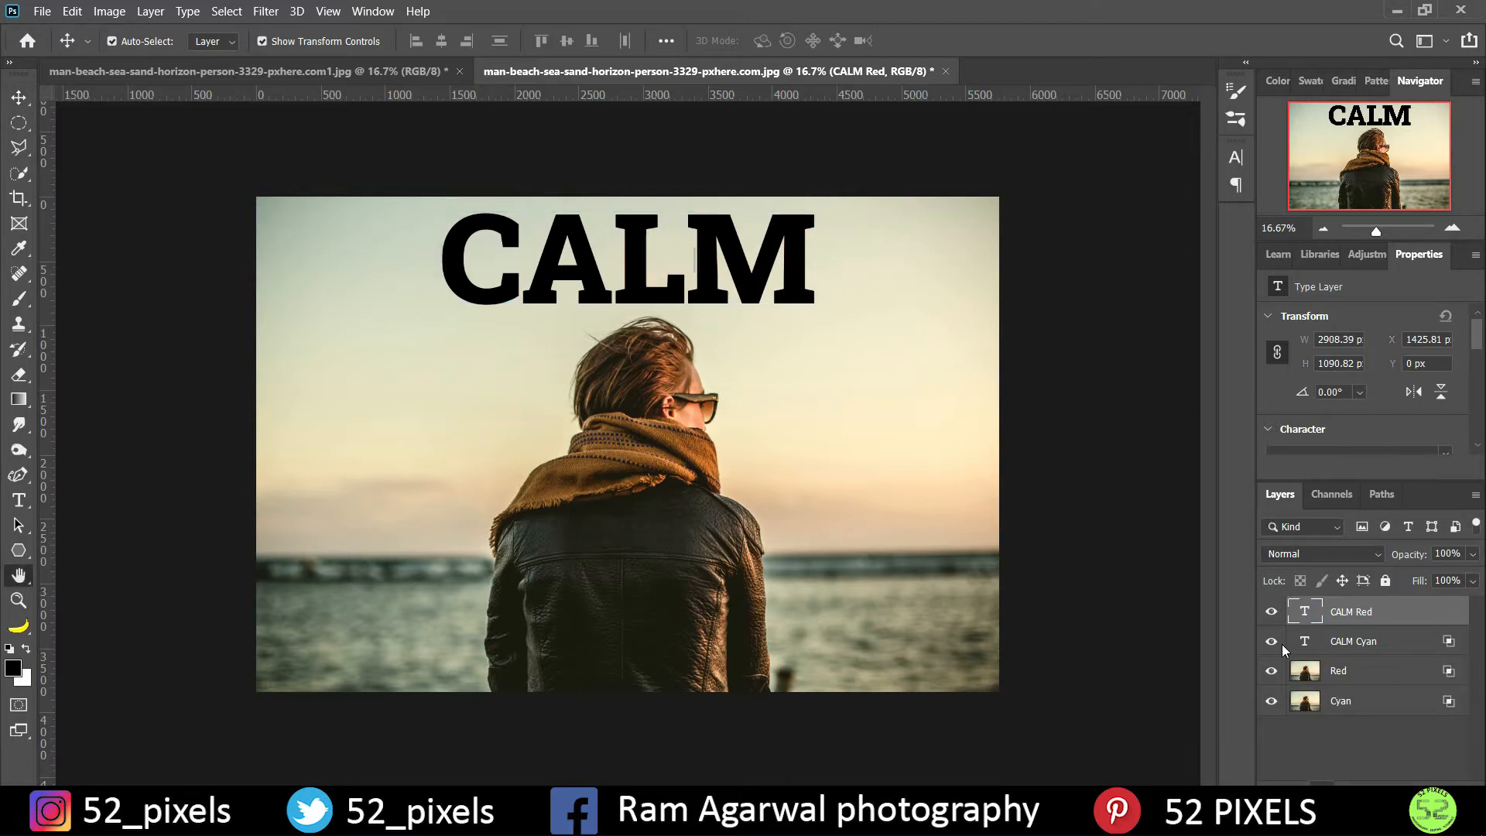
{"action": "left_click", "coordinate": [1117, 246]}
{"action": "left_click", "coordinate": [1157, 245]}
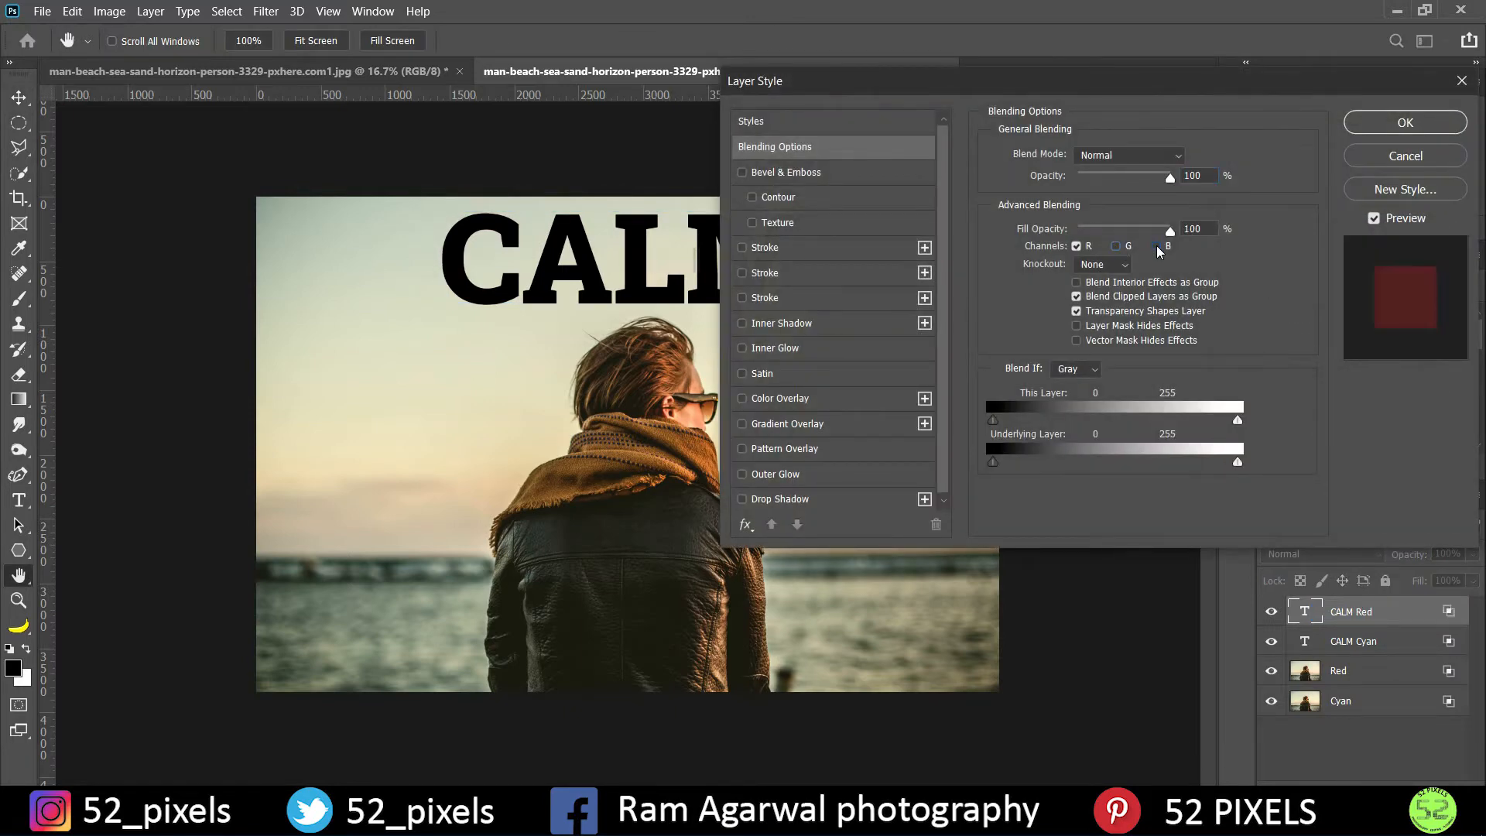
{"action": "left_click", "coordinate": [1405, 123]}
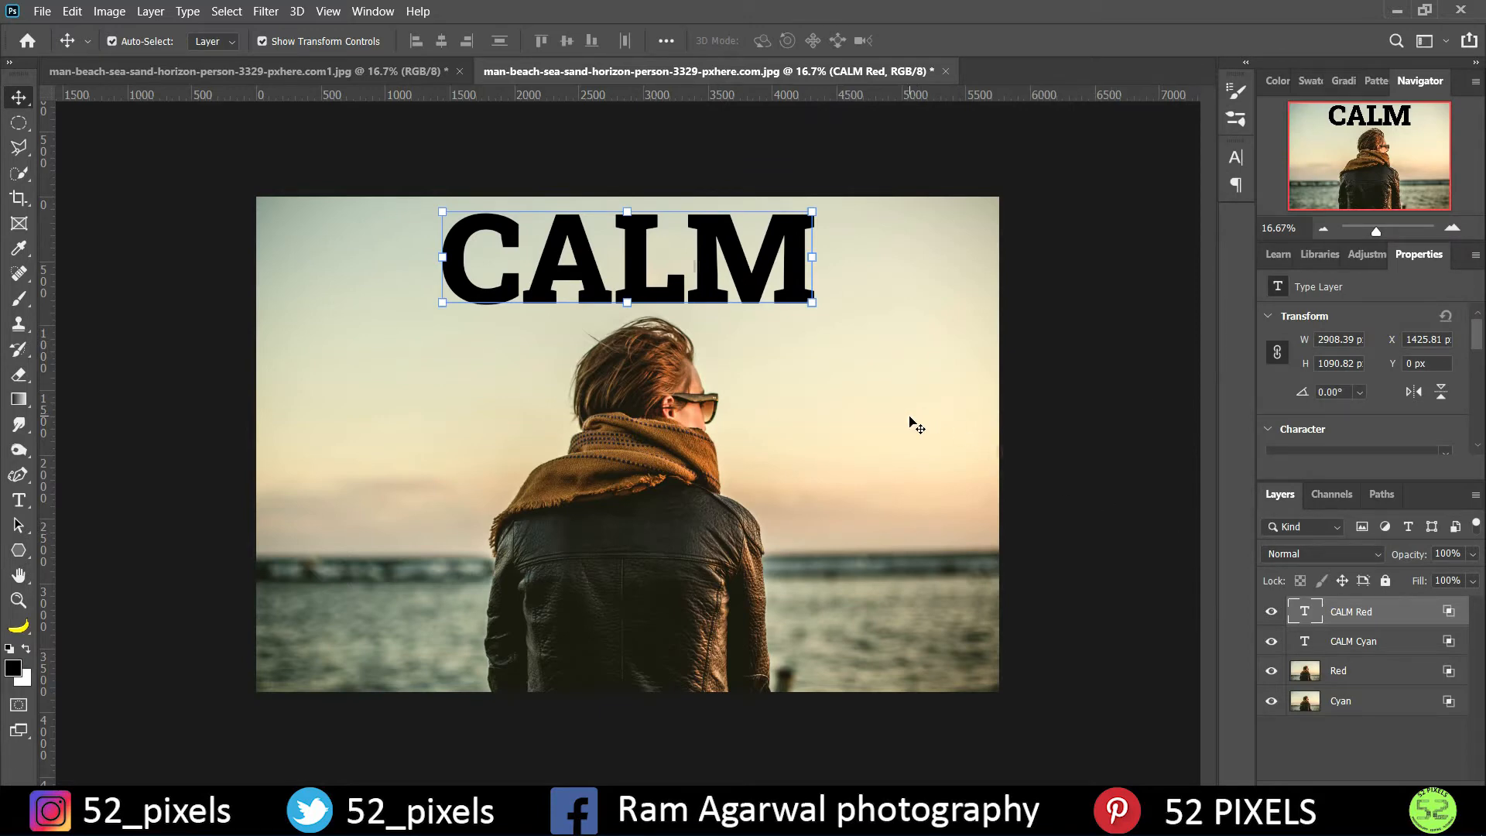
- Nudge the CALM Red text layer about 36 px to the left to offset it from CALM Cyan
{"action": "key", "text": "shift+Left"}
{"action": "key", "text": "shift+Left"}
{"action": "key", "text": "shift+Left"}
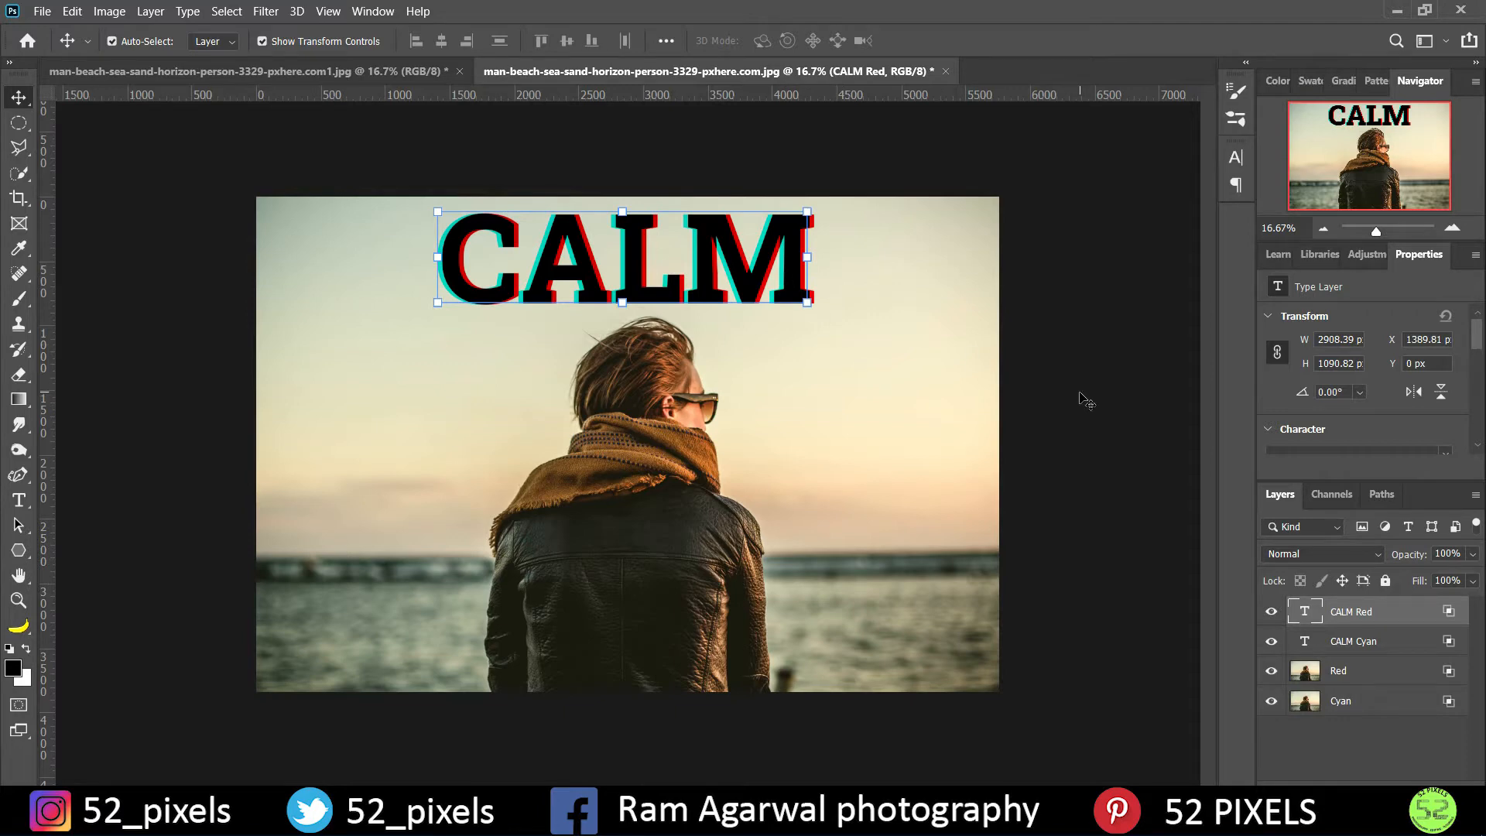
- Nudge the Red photo layer left to an X position of -54 px, offsetting it from the Cyan layer
{"action": "left_click", "coordinate": [686, 551]}
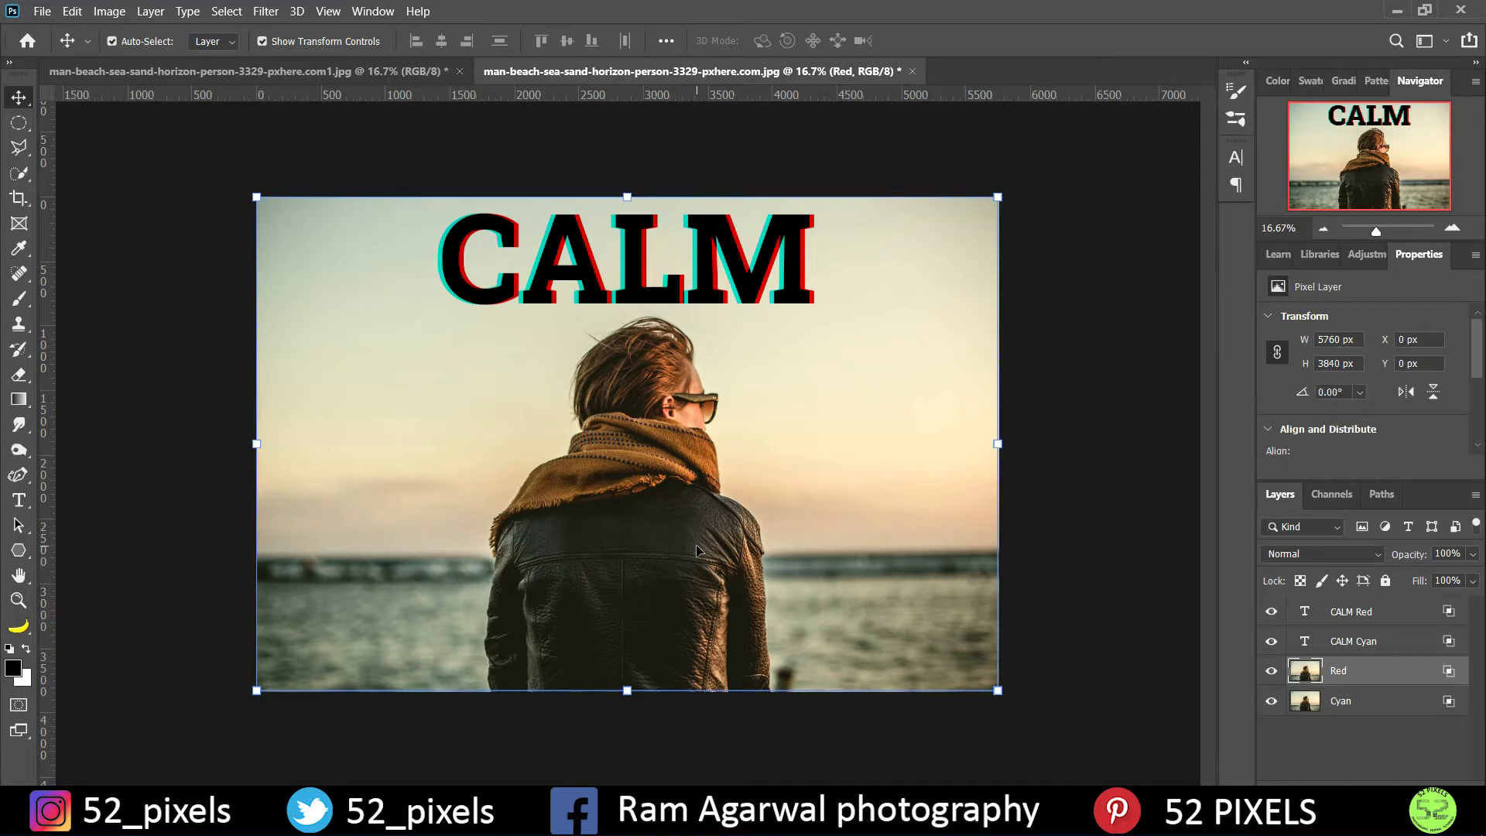
{"action": "key", "text": "Left"}
{"action": "key", "text": "Left"}
{"action": "key", "text": "Left"}
{"action": "key", "text": "Left"}
{"action": "key", "text": "Left"}
{"action": "key", "text": "Left"}
{"action": "key", "text": "Left"}
{"action": "key", "text": "Left"}
{"action": "key", "text": "Left"}
{"action": "key", "text": "Left"}
{"action": "key", "text": "Left"}
{"action": "key", "text": "Left"}
{"action": "key", "text": "Left"}
{"action": "key", "text": "Left"}
{"action": "key", "text": "Left"}
{"action": "key", "text": "Left"}
{"action": "key", "text": "Left"}
{"action": "key", "text": "Left"}
{"action": "key", "text": "Left"}
{"action": "key", "text": "Left"}
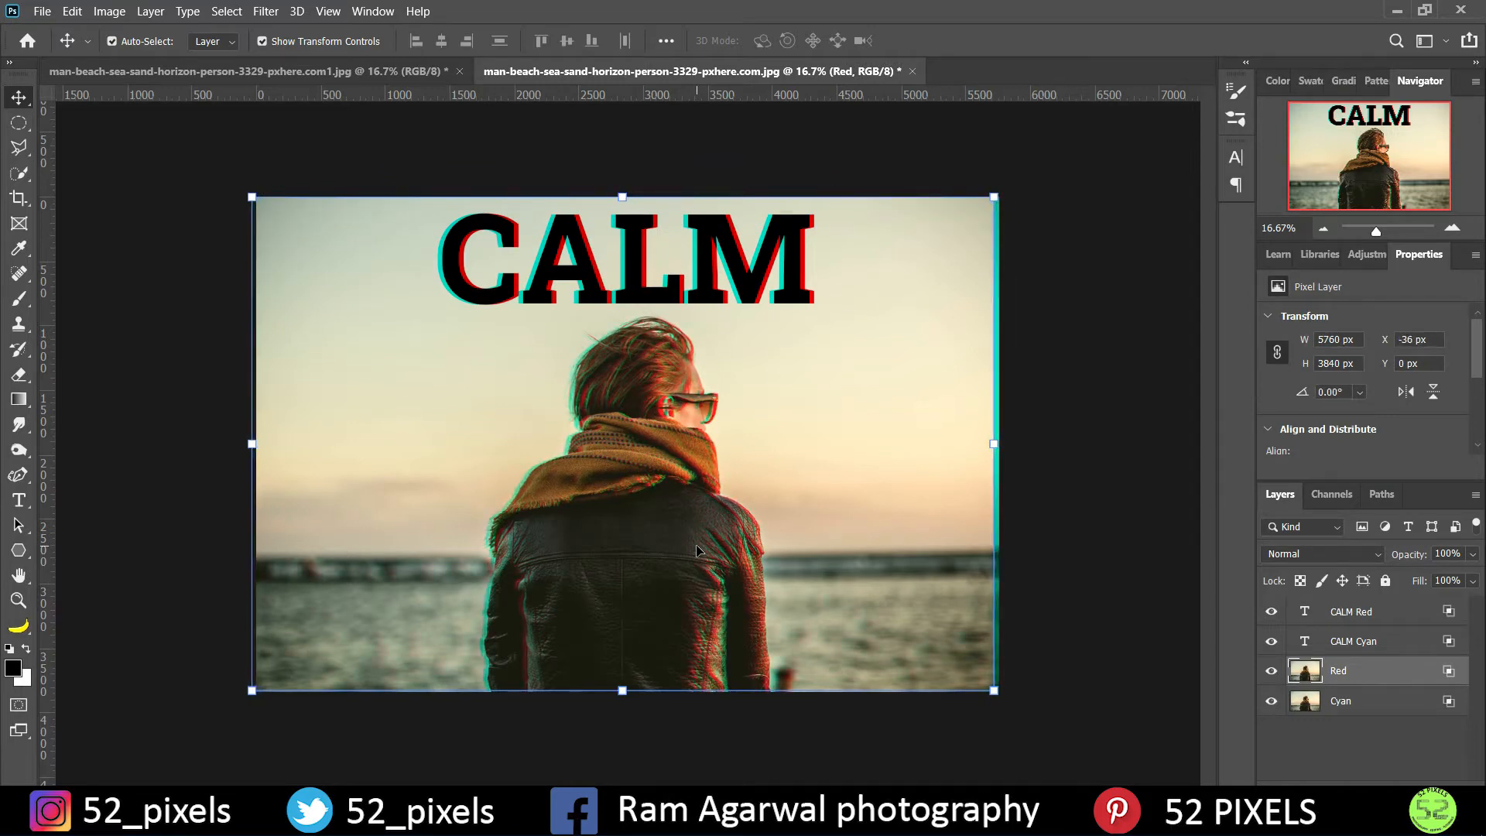
{"action": "key", "text": "Left"}
{"action": "key", "text": "Left"}
{"action": "key", "text": "Left"}
{"action": "key", "text": "Left"}
{"action": "key", "text": "Left"}
{"action": "key", "text": "Left"}
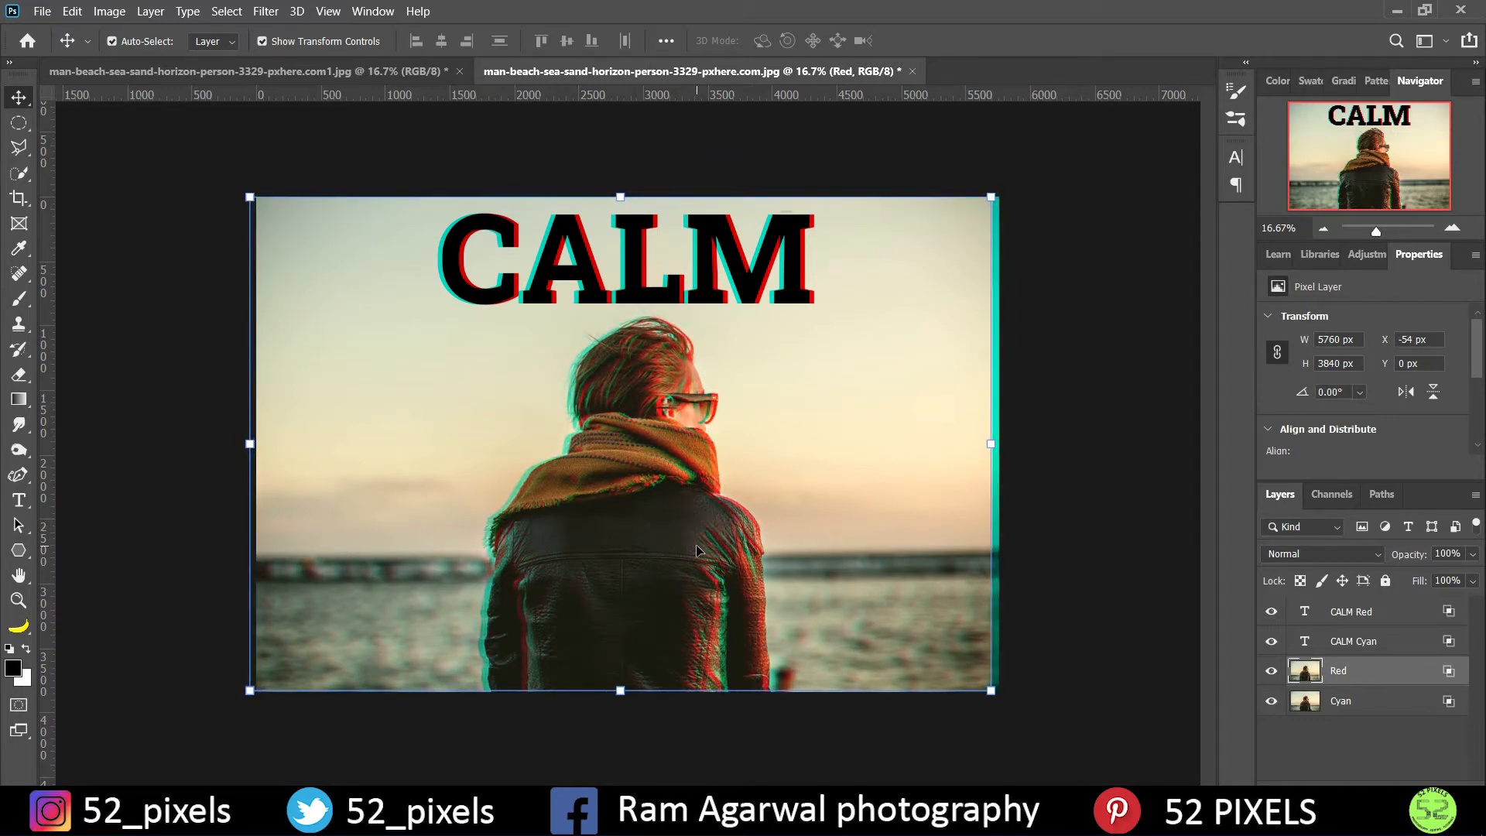
- Nudge the Cyan photo layer right to an X position of 42 px to widen the colour offset, and deselect it
{"action": "left_click", "coordinate": [1351, 703]}
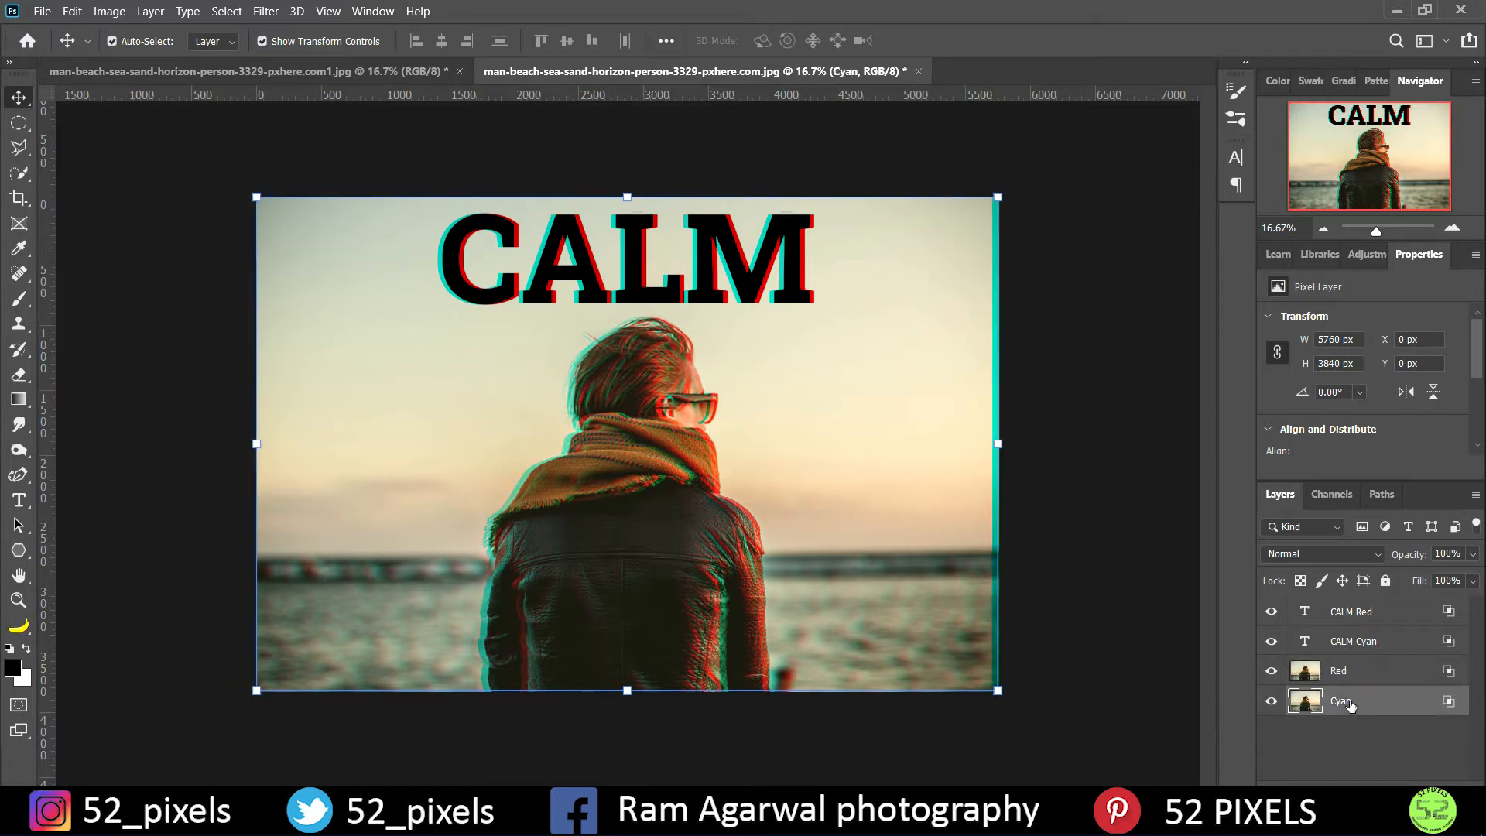
{"action": "key", "text": "Right"}
{"action": "key", "text": "Right"}
{"action": "key", "text": "Right"}
{"action": "key", "text": "Right"}
{"action": "key", "text": "Right"}
{"action": "key", "text": "Right"}
{"action": "key", "text": "Right"}
{"action": "key", "text": "Right"}
{"action": "key", "text": "Right"}
{"action": "key", "text": "Right"}
{"action": "key", "text": "Right"}
{"action": "key", "text": "Right"}
{"action": "key", "text": "Right"}
{"action": "key", "text": "Right"}
{"action": "key", "text": "Right"}
{"action": "key", "text": "Right"}
{"action": "key", "text": "Right"}
{"action": "key", "text": "Right"}
{"action": "key", "text": "Right"}
{"action": "key", "text": "Right"}
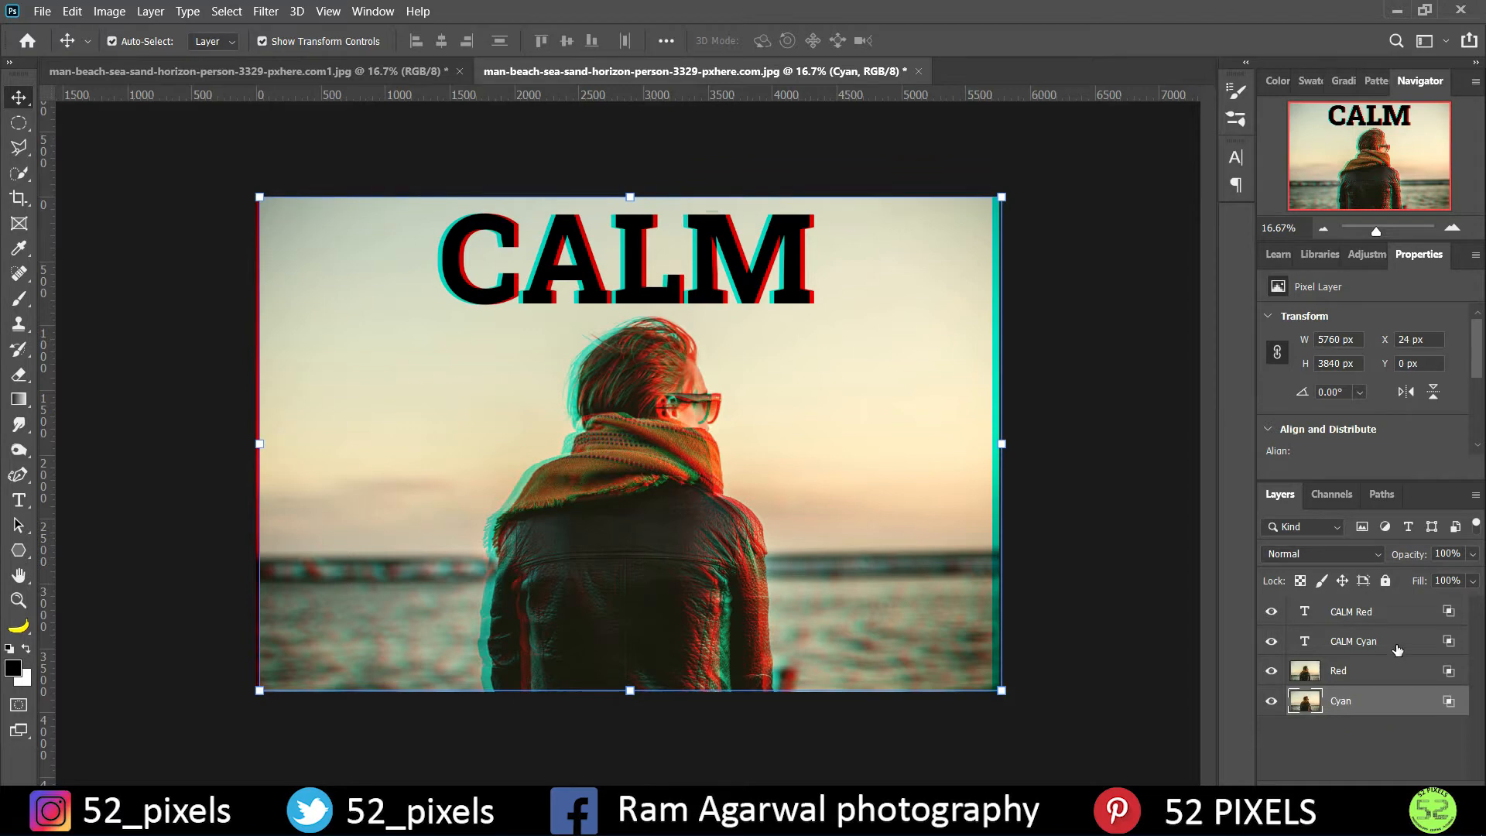
{"action": "key", "text": "Right"}
{"action": "key", "text": "Right"}
{"action": "key", "text": "Right"}
{"action": "key", "text": "Right"}
{"action": "key", "text": "Right"}
{"action": "key", "text": "Right"}
{"action": "key", "text": "Right"}
{"action": "key", "text": "Right"}
{"action": "key", "text": "Right"}
{"action": "key", "text": "Right"}
{"action": "key", "text": "Right"}
{"action": "key", "text": "Right"}
{"action": "key", "text": "Right"}
{"action": "key", "text": "Right"}
{"action": "key", "text": "Right"}
{"action": "key", "text": "Right"}
{"action": "key", "text": "Right"}
{"action": "key", "text": "Right"}
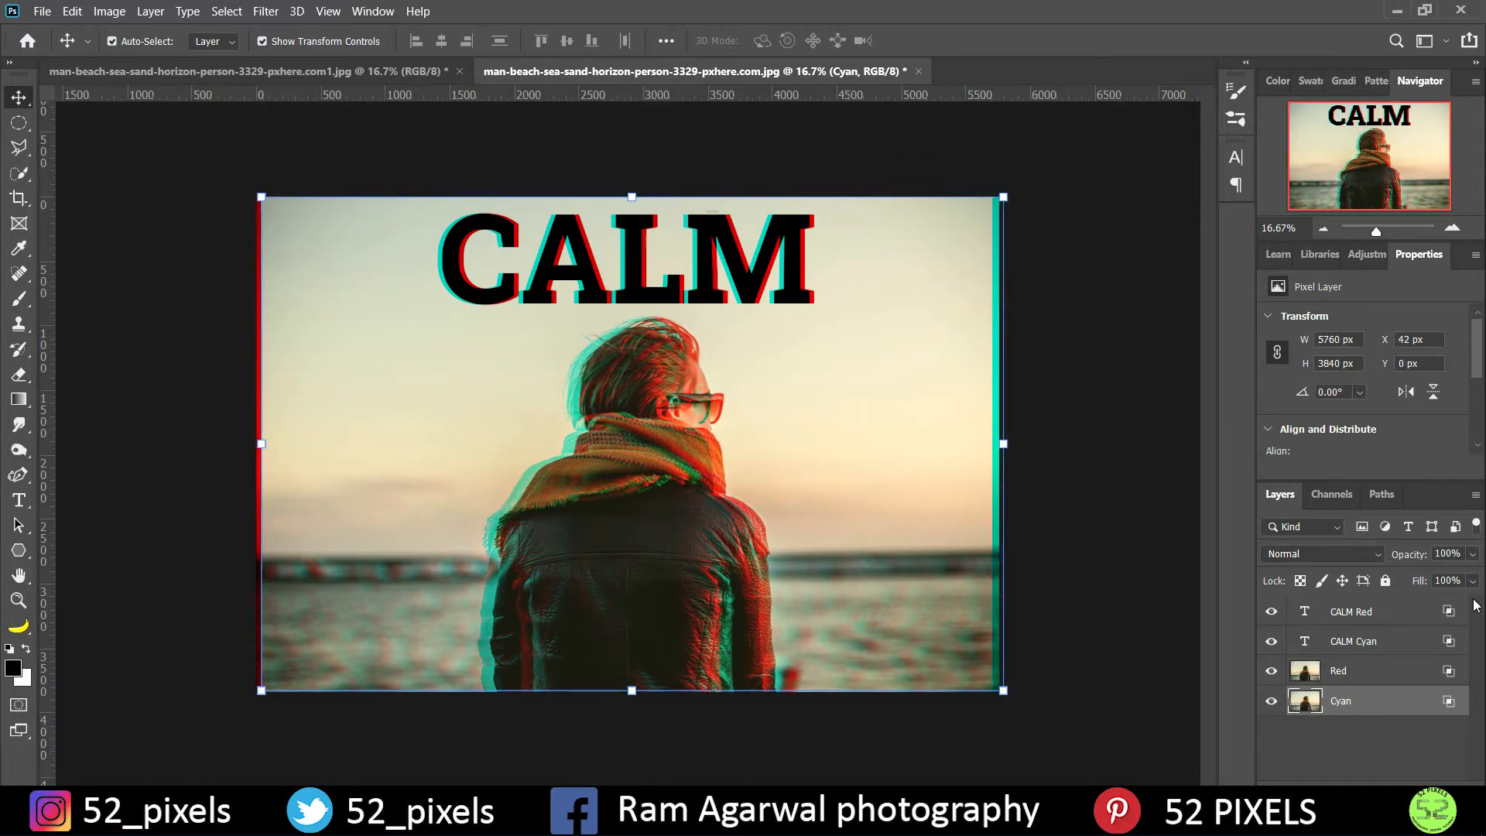
{"action": "left_click", "coordinate": [1154, 531]}
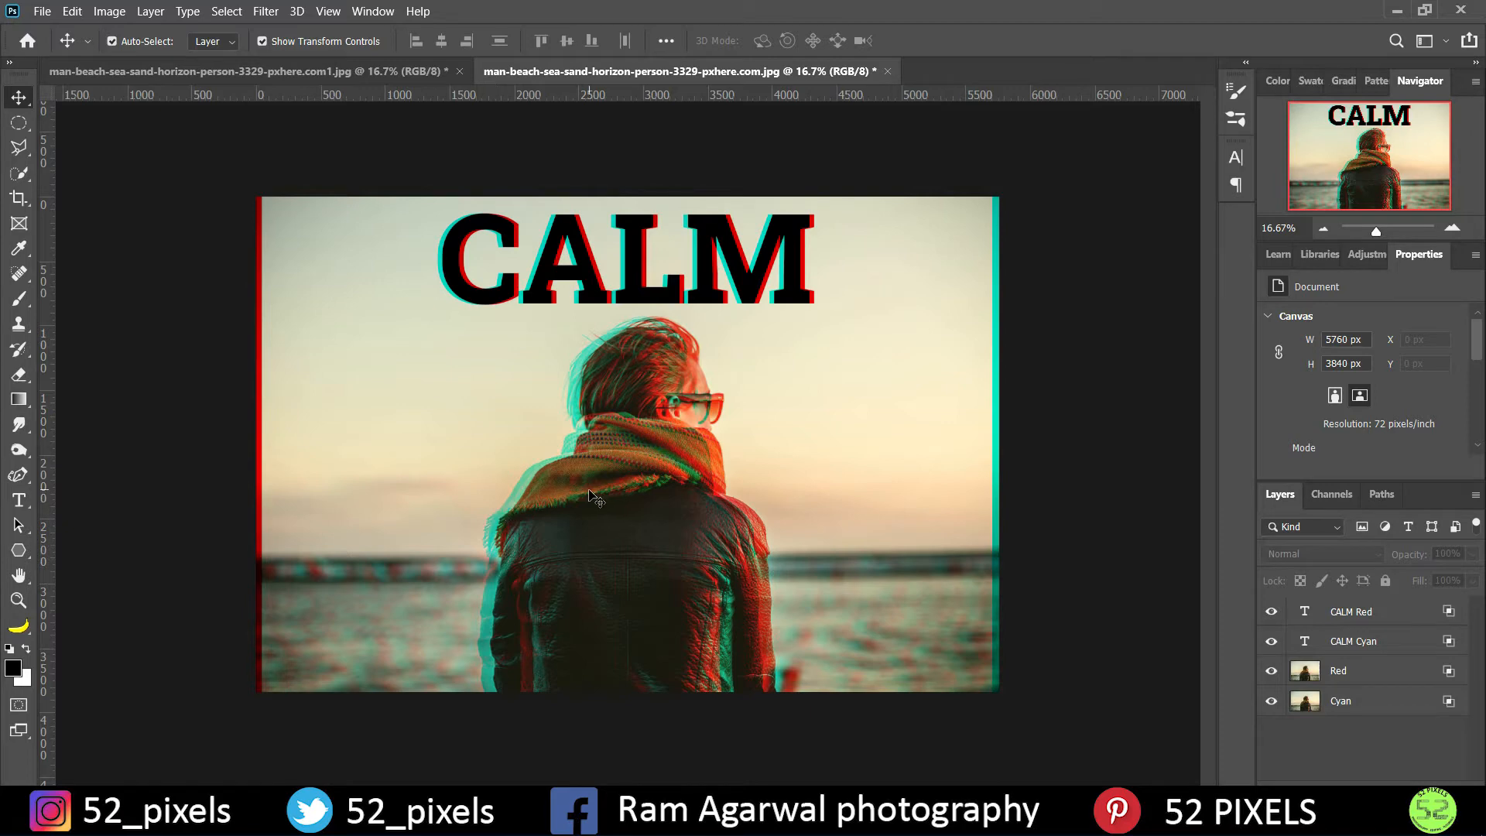
- Distort the Cyan photo layer with the Smudge tool at the man's neck, right shoulder and arm, and left side of the jacket
{"action": "left_click", "coordinate": [17, 426]}
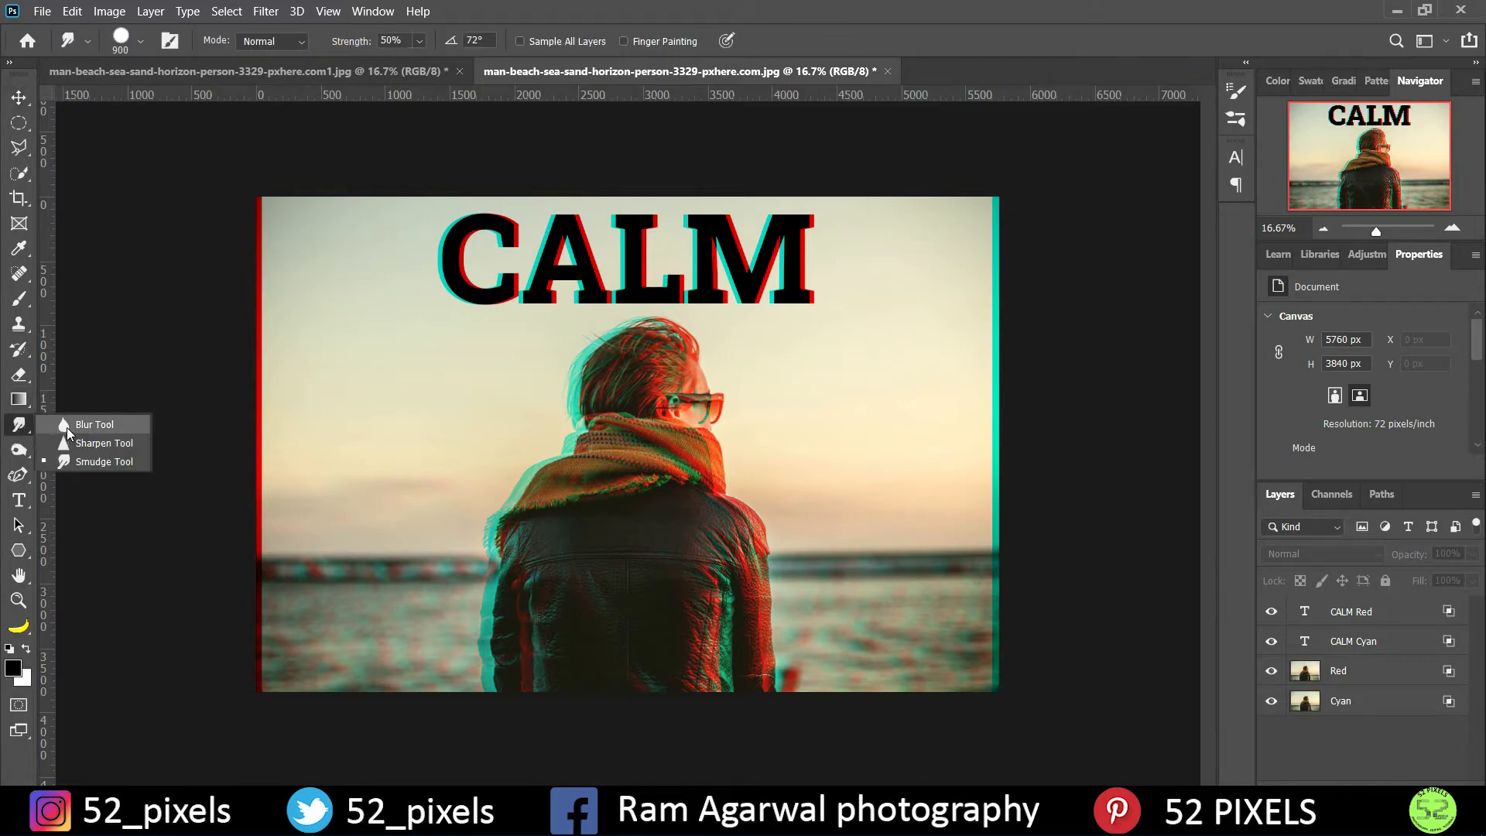
{"action": "left_click", "coordinate": [71, 426]}
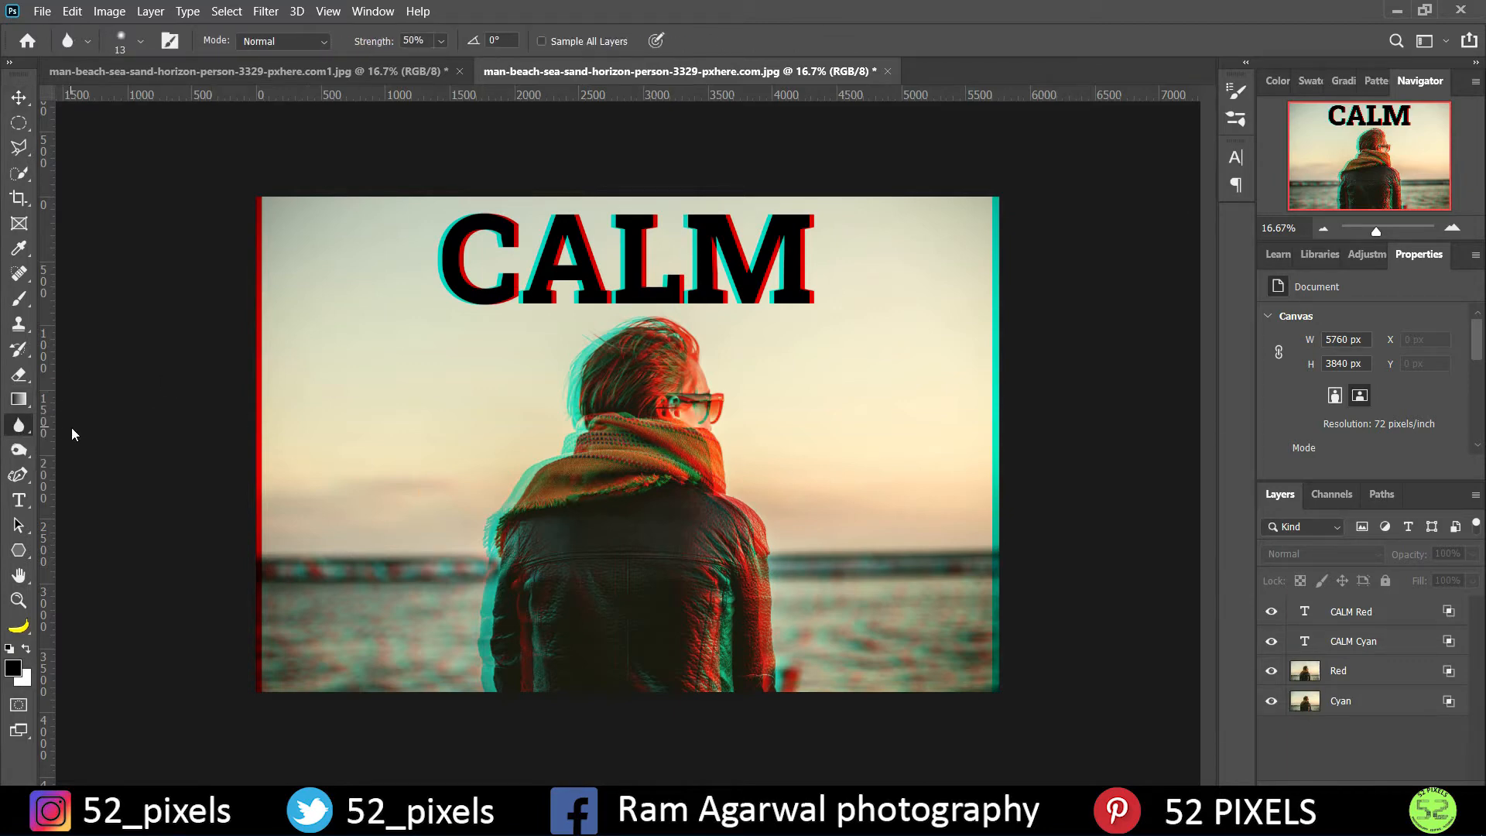
{"action": "right_click", "coordinate": [17, 425]}
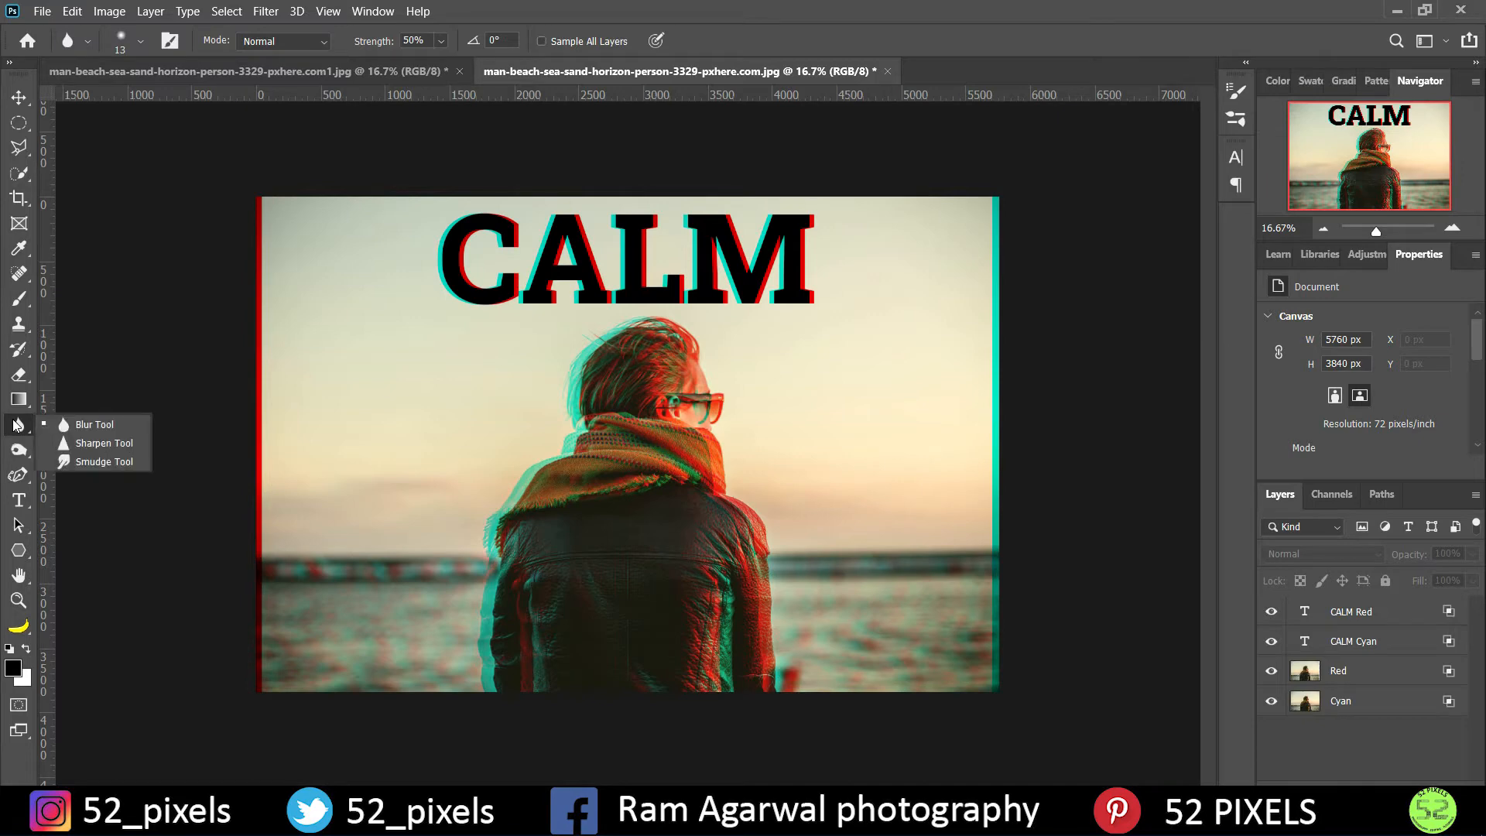
{"action": "left_click", "coordinate": [97, 467]}
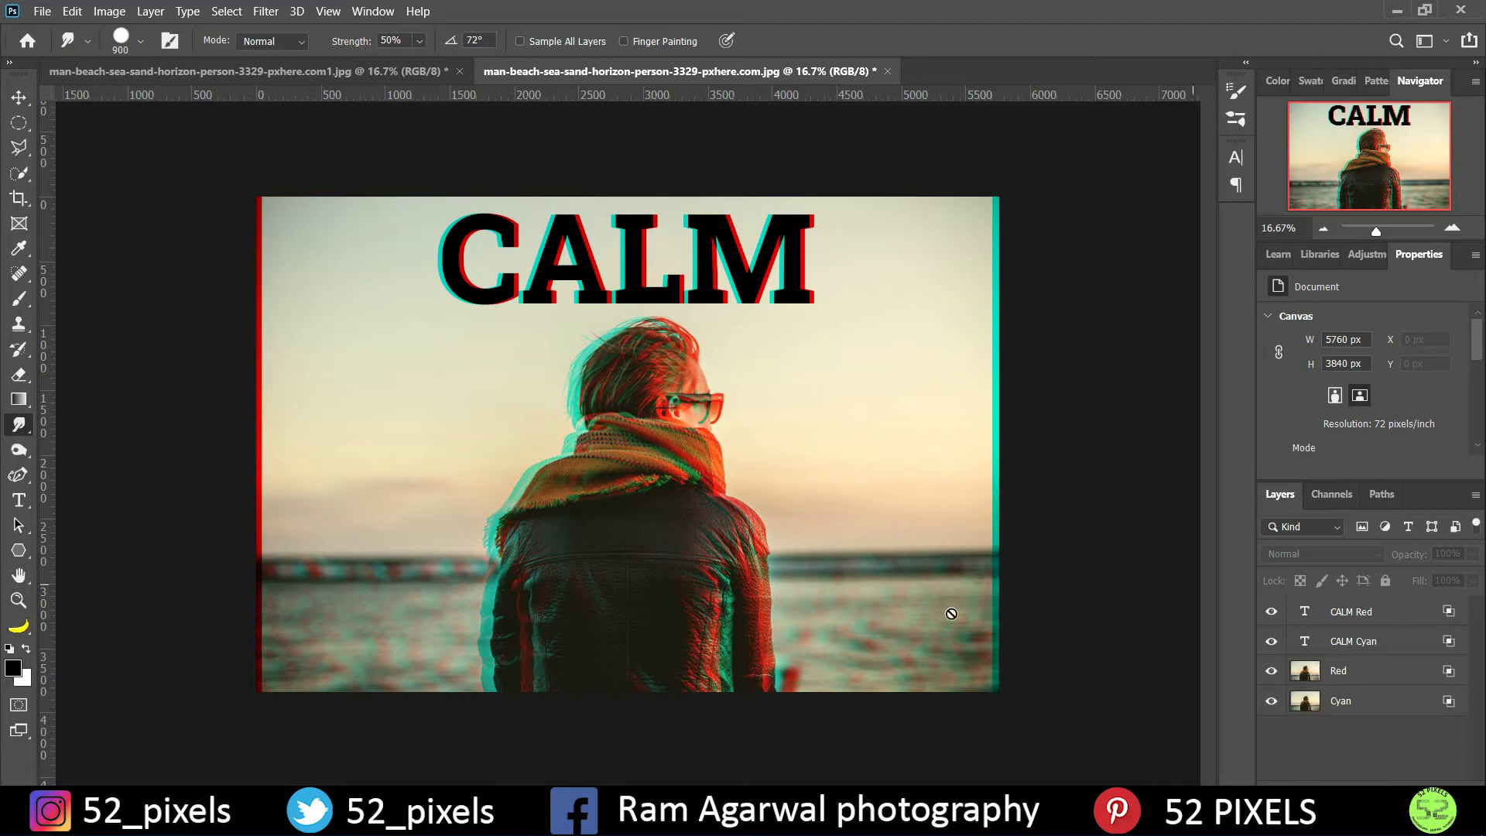
{"action": "left_click", "coordinate": [1335, 701]}
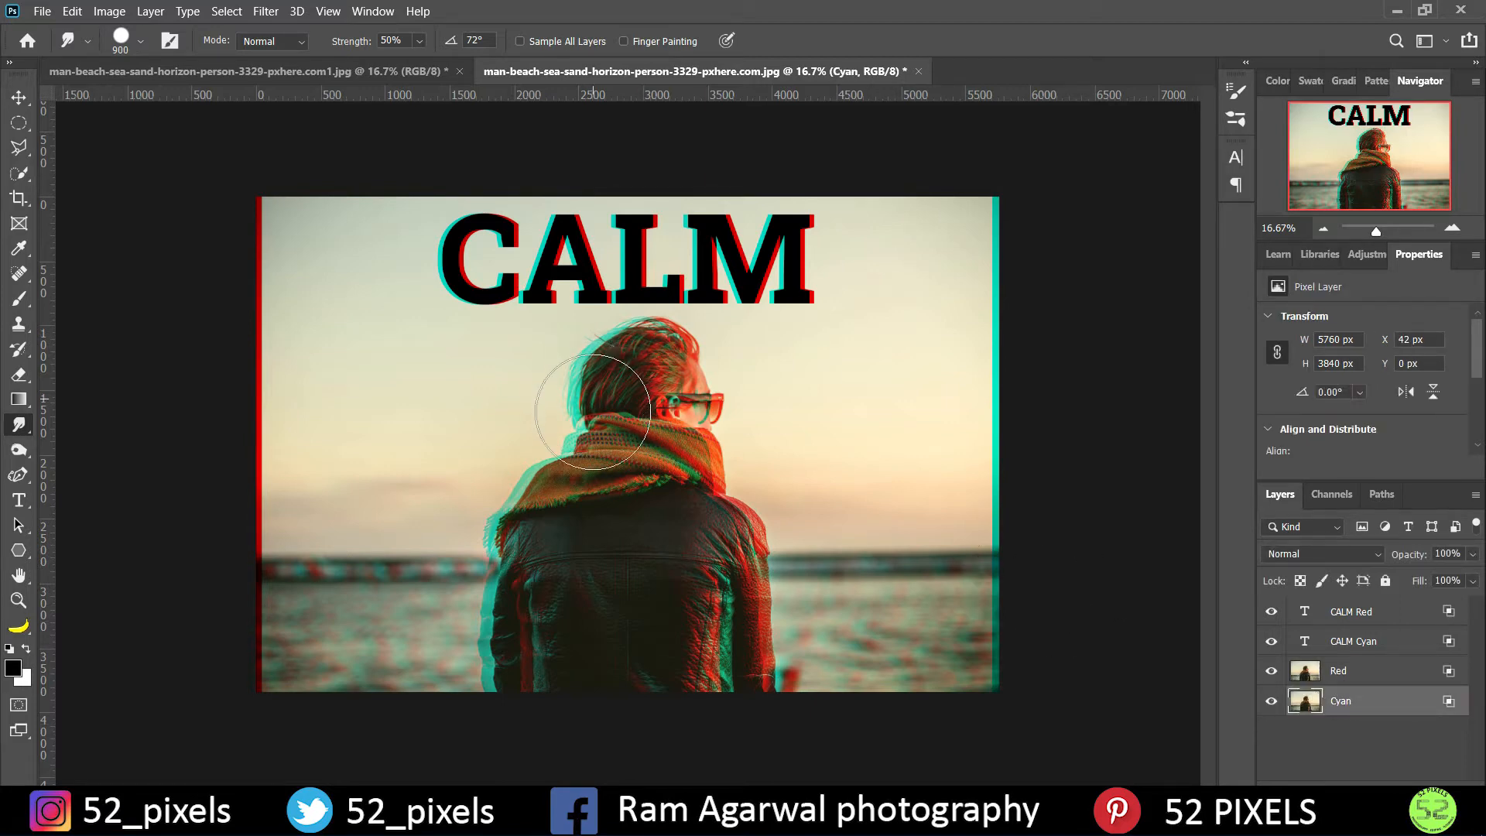
{"action": "left_click_drag", "start_coordinate": [595, 425], "coordinate": [585, 423]}
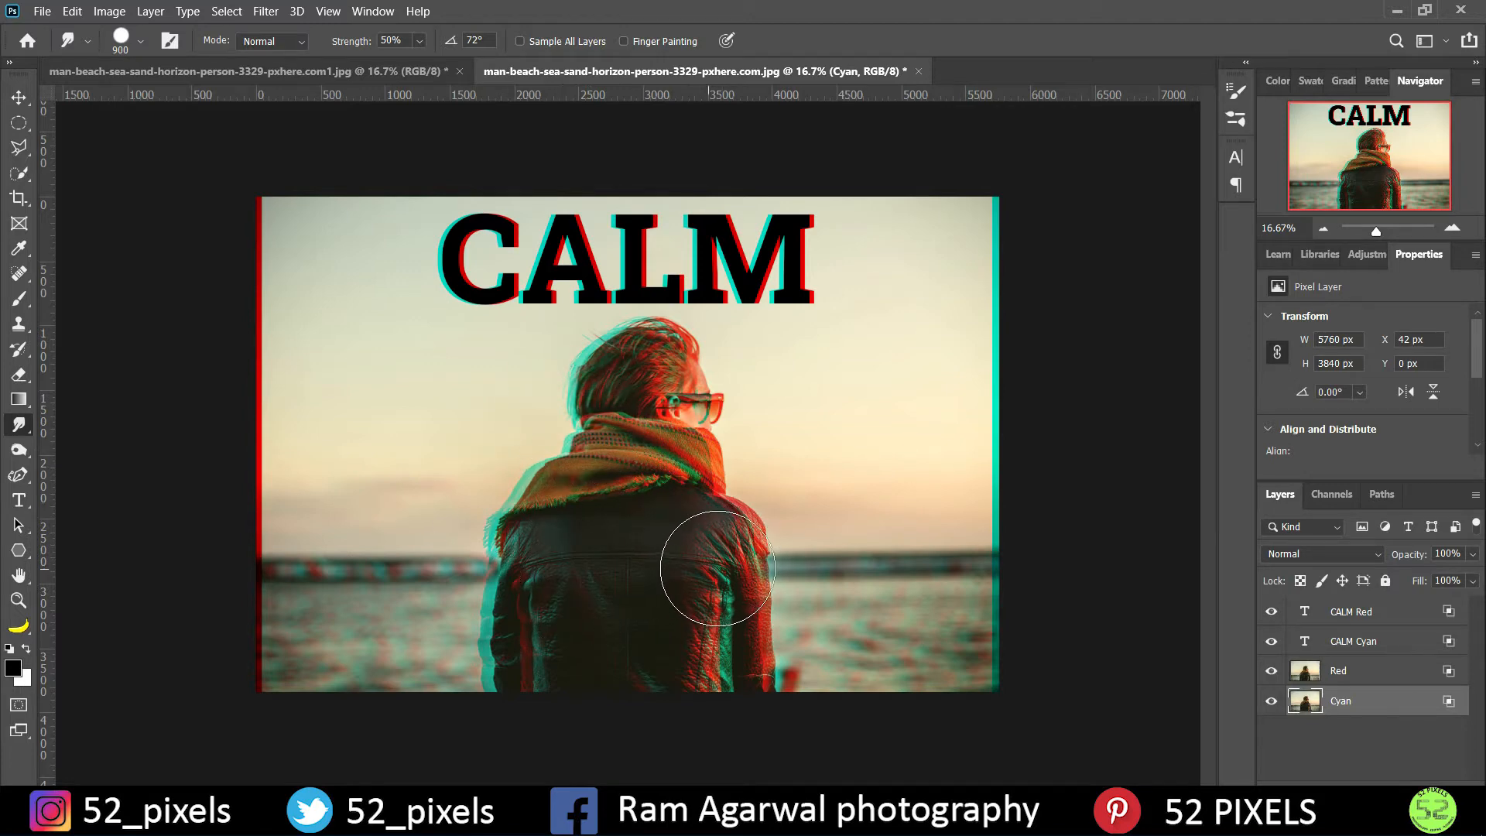
{"action": "left_click_drag", "start_coordinate": [722, 567], "coordinate": [755, 579]}
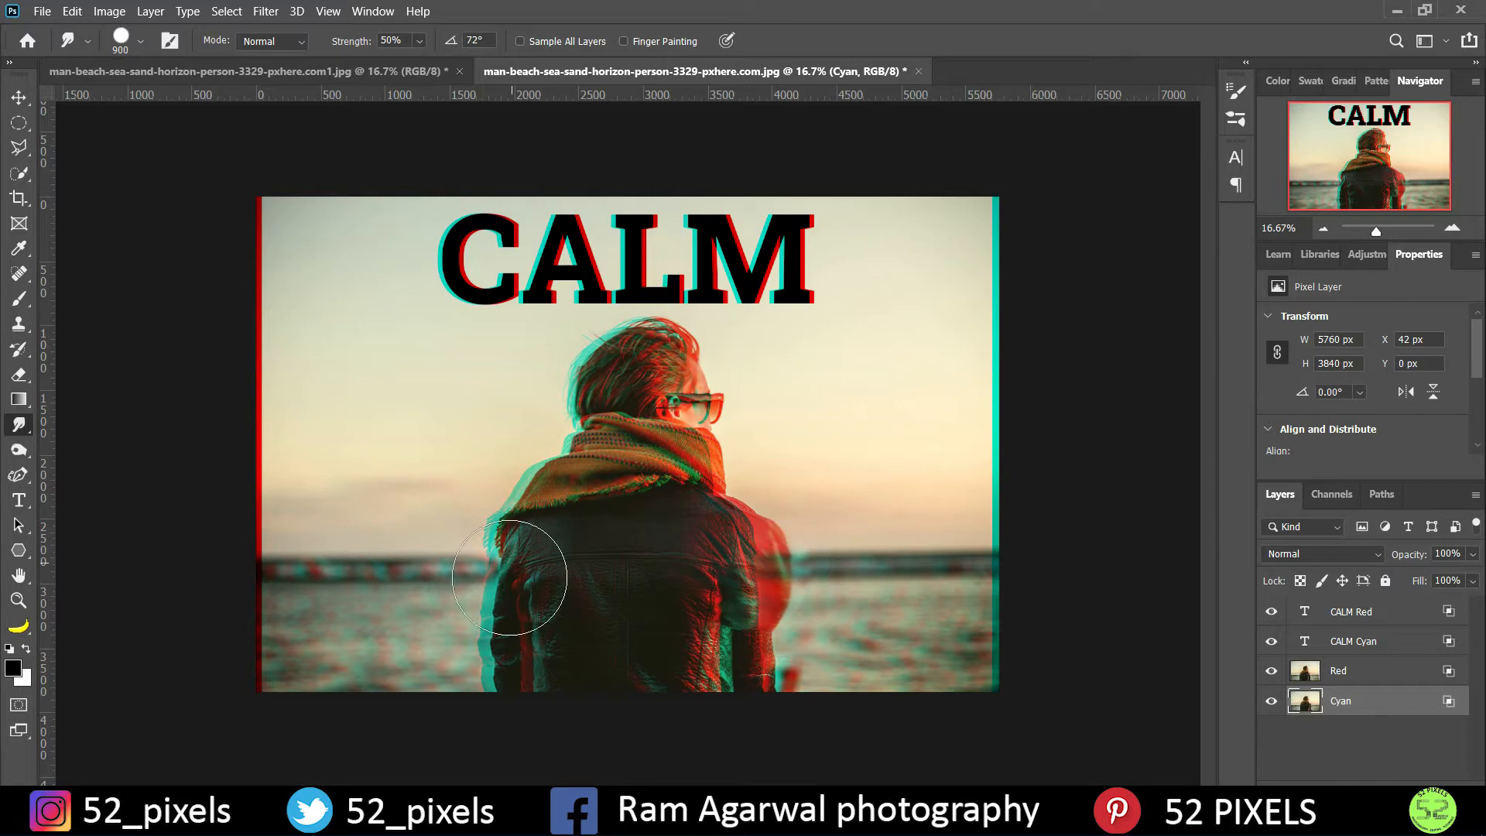
{"action": "left_click_drag", "start_coordinate": [512, 593], "coordinate": [549, 625]}
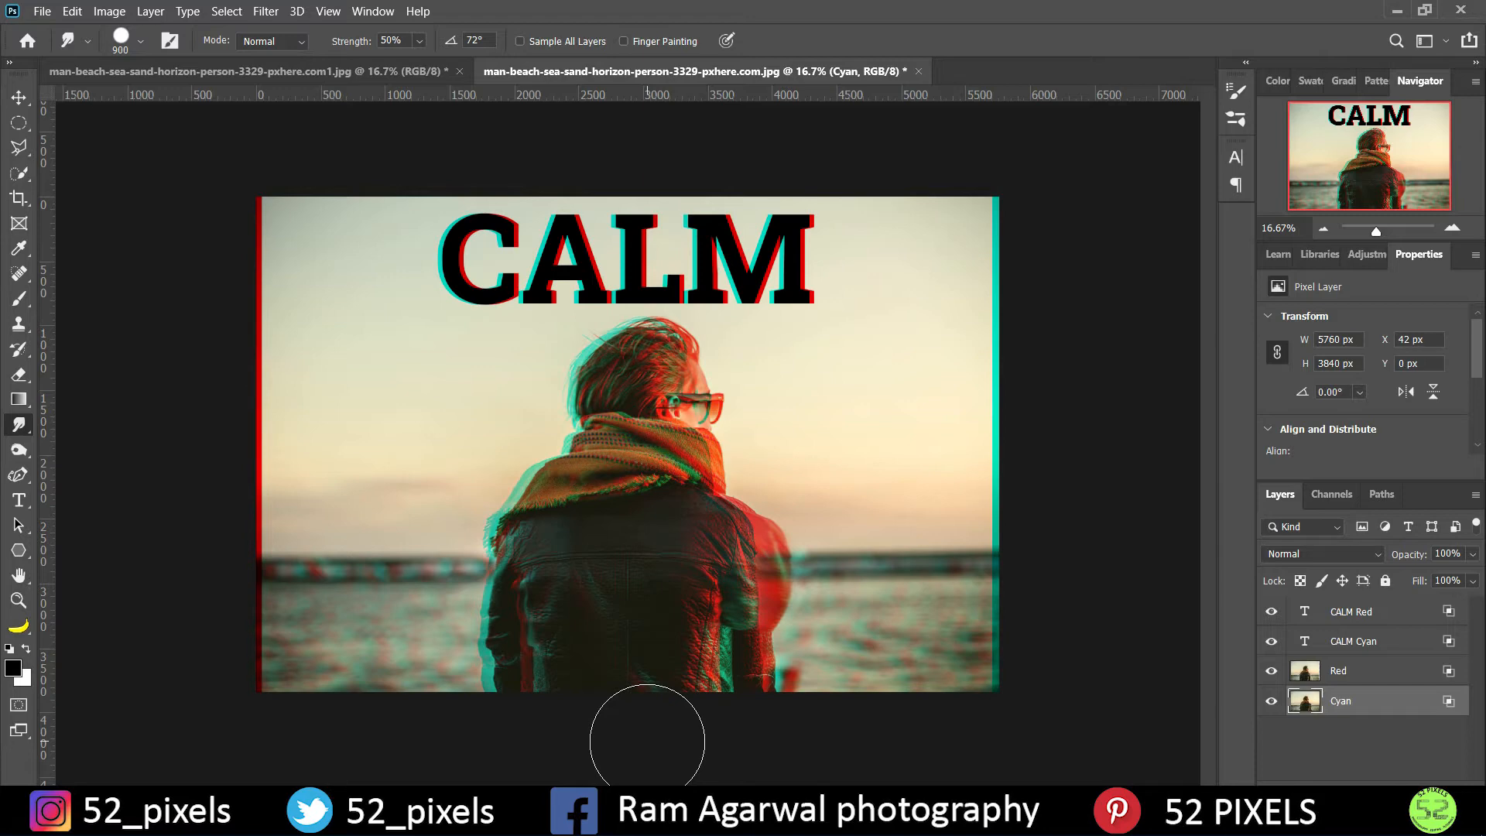
- Switch to the Move tool and open the Liquify filter on the Cyan photo layer
{"action": "left_click", "coordinate": [19, 97]}
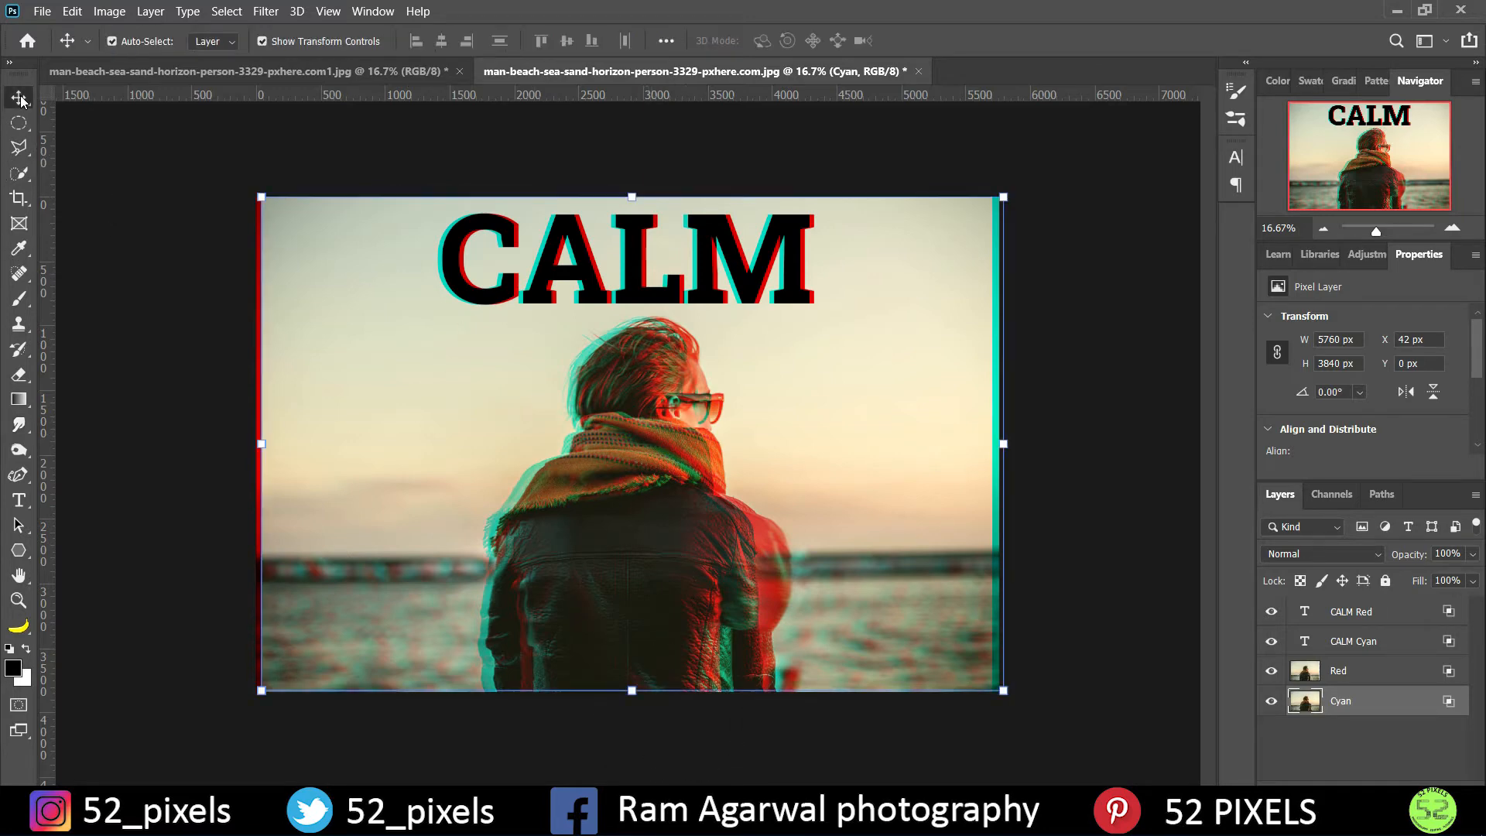
{"action": "left_click", "coordinate": [265, 10]}
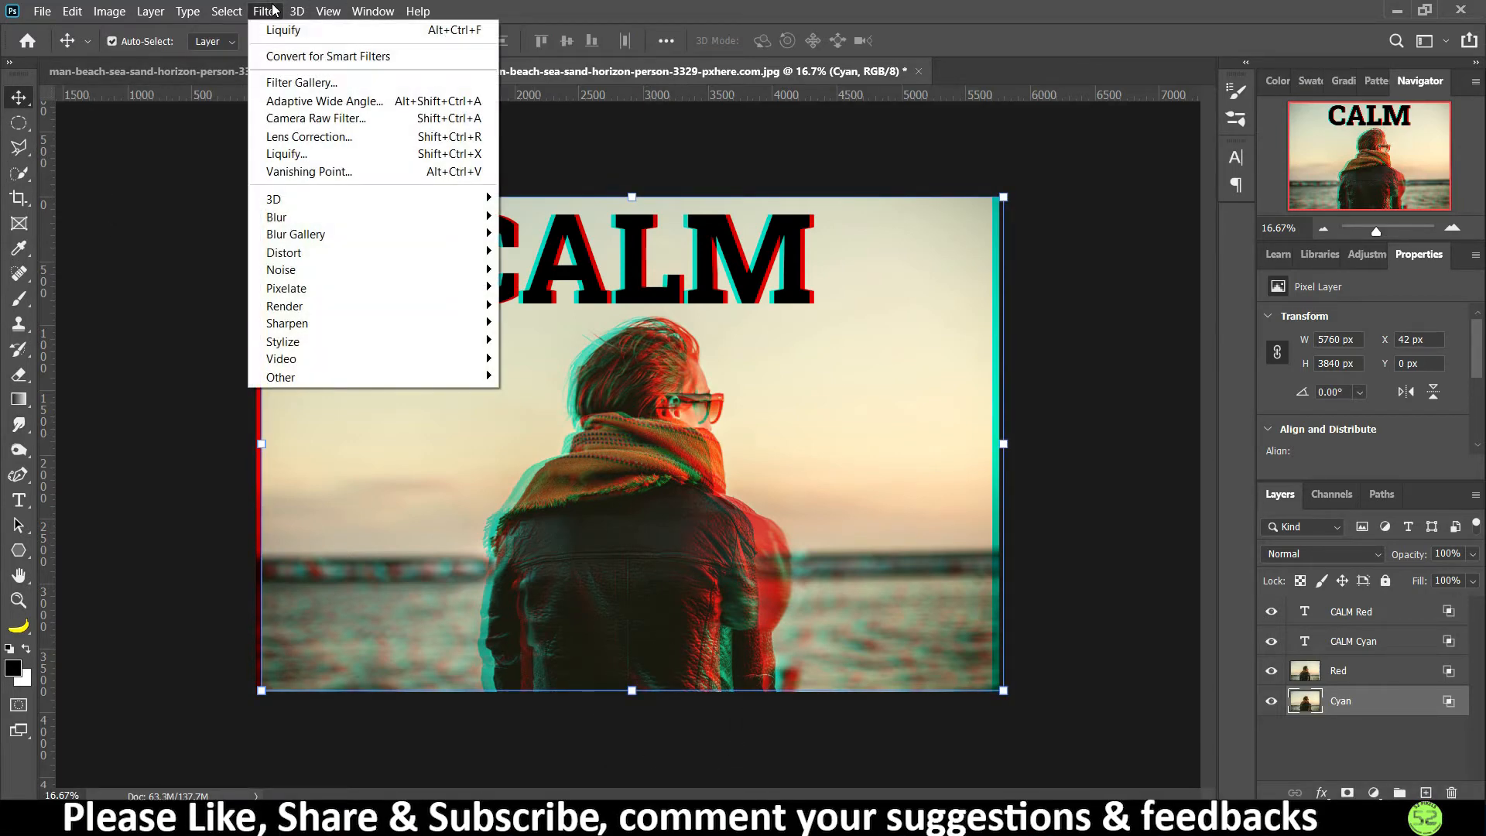
{"action": "left_click", "coordinate": [274, 155]}
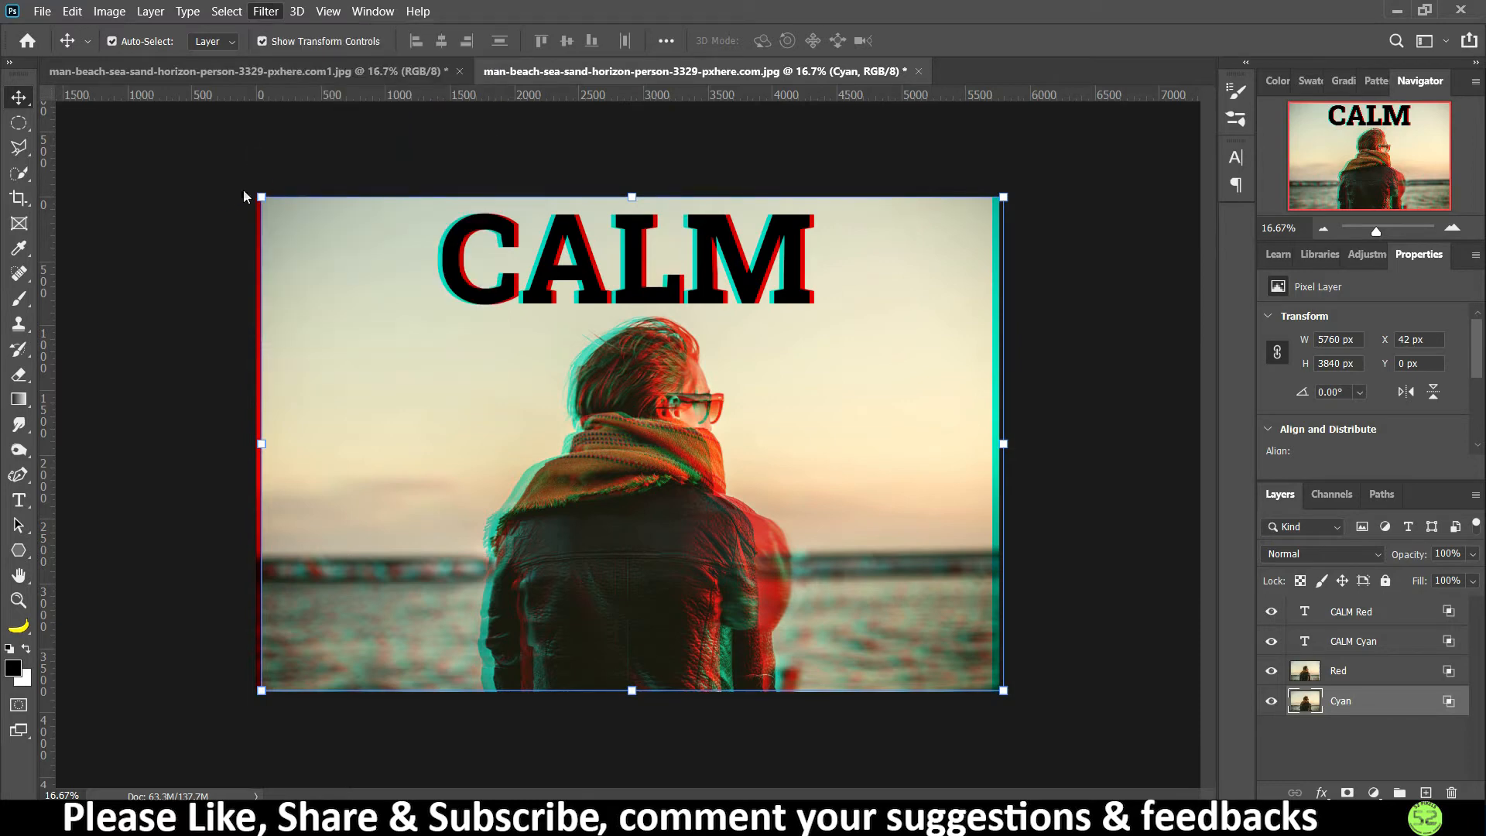